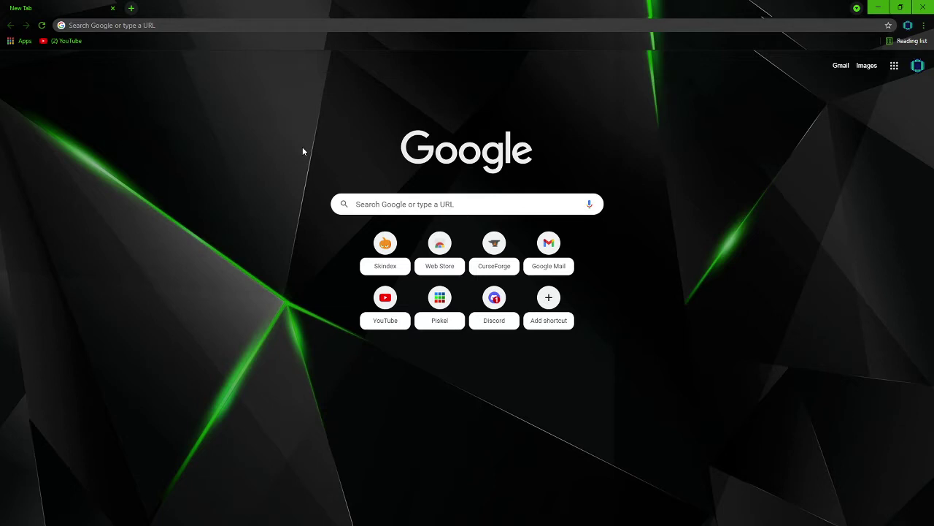
Step: Search Google for "fabric download" and open the Fabric Loader download page on fabricmc.net
{"action": "left_click", "coordinate": [560, 204]}
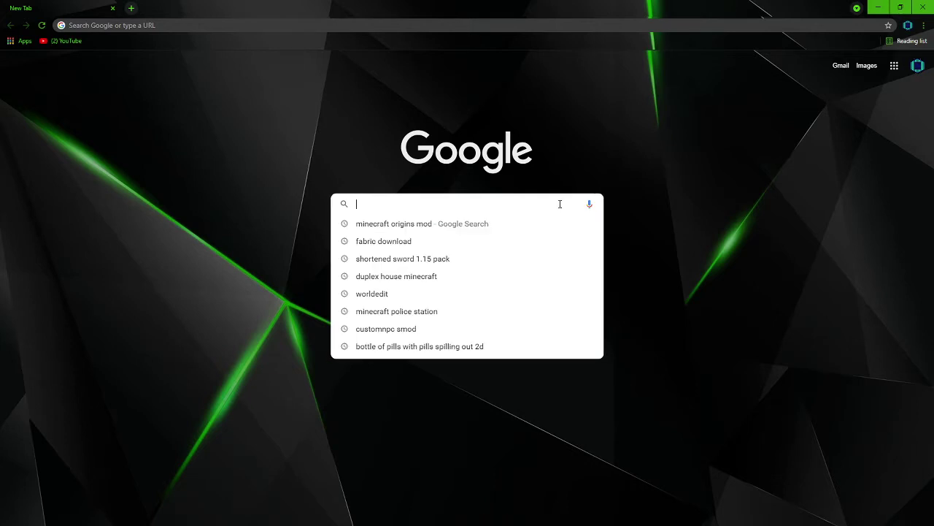
{"action": "type", "text": "fabric download"}
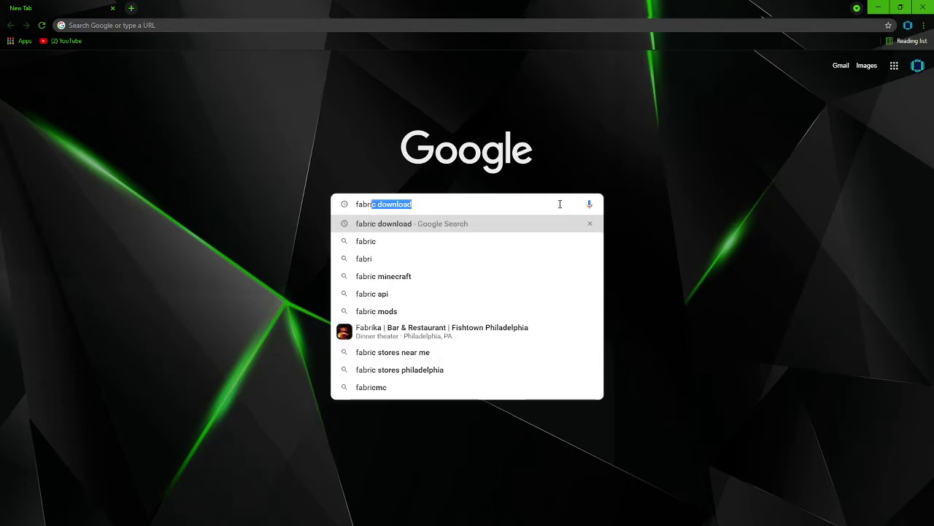
{"action": "key", "text": "Return"}
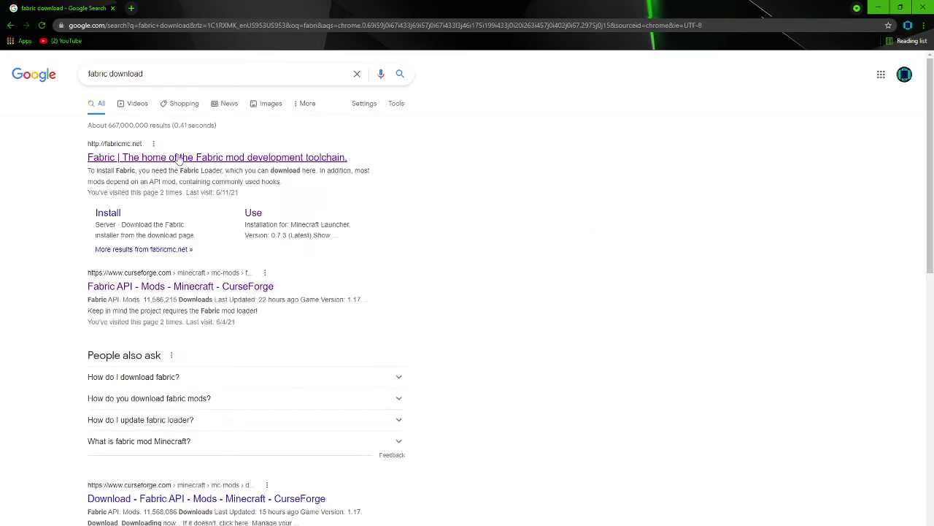
{"action": "left_click", "coordinate": [178, 158]}
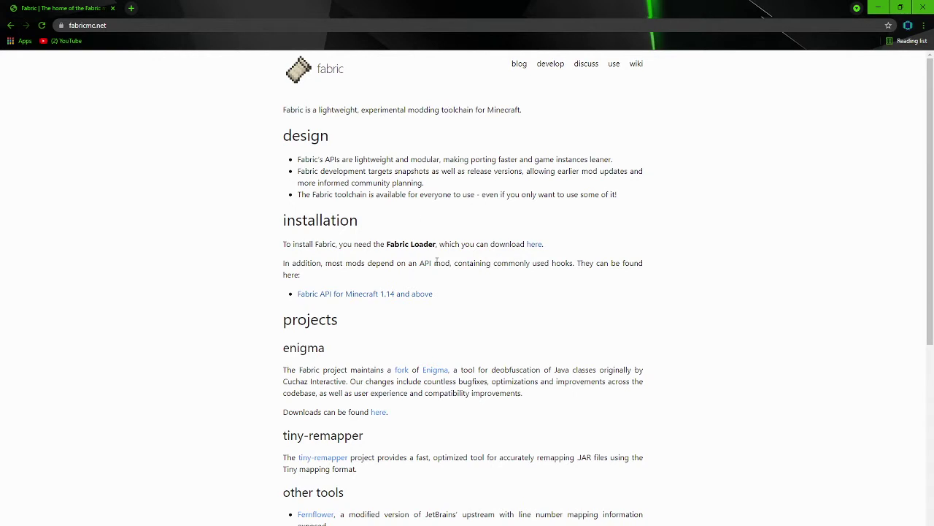
{"action": "left_click", "coordinate": [535, 245]}
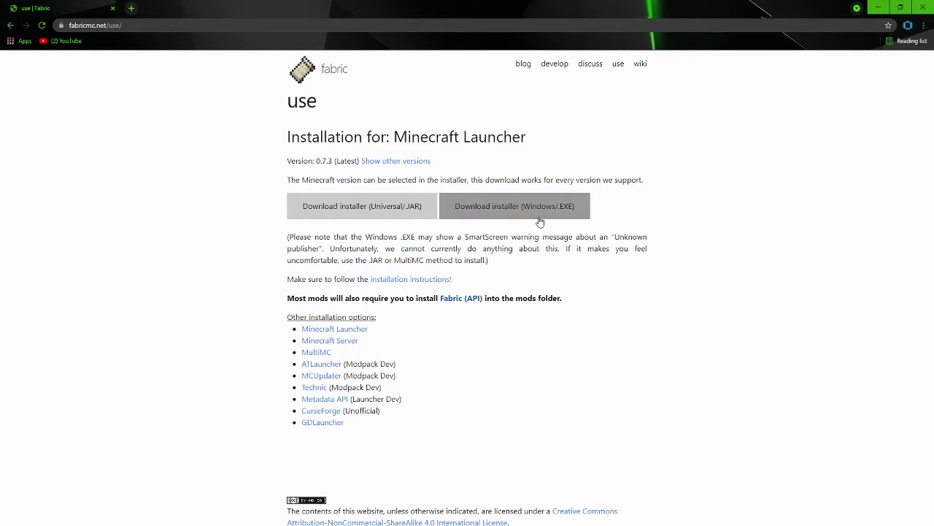
Step: Open the Downloads folder in File Explorer and launch fabric-installer-0.7.3.exe
{"action": "key", "text": "super+r"}
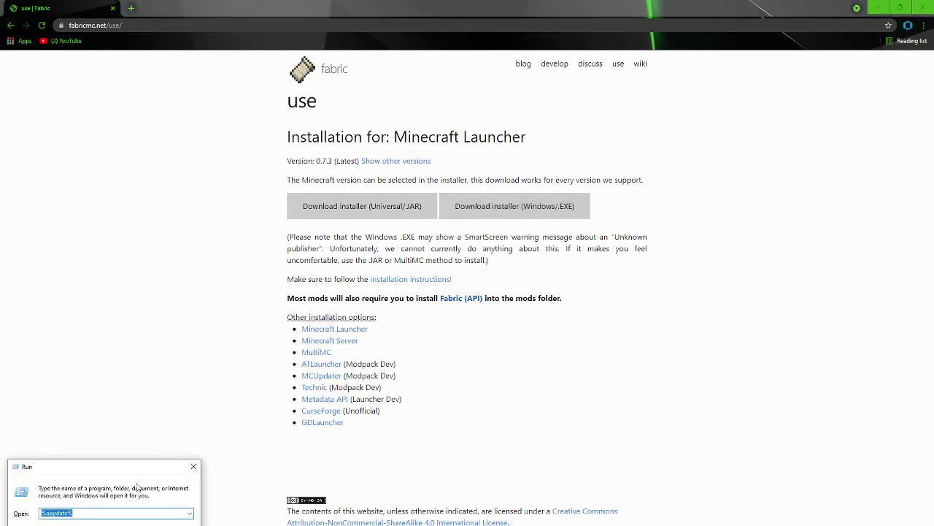
{"action": "key", "text": "Return"}
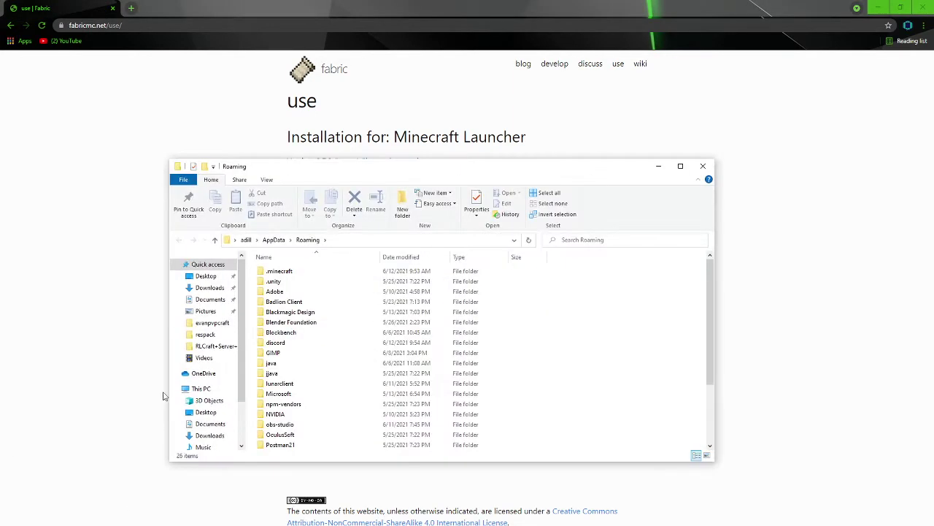
{"action": "left_click", "coordinate": [208, 289]}
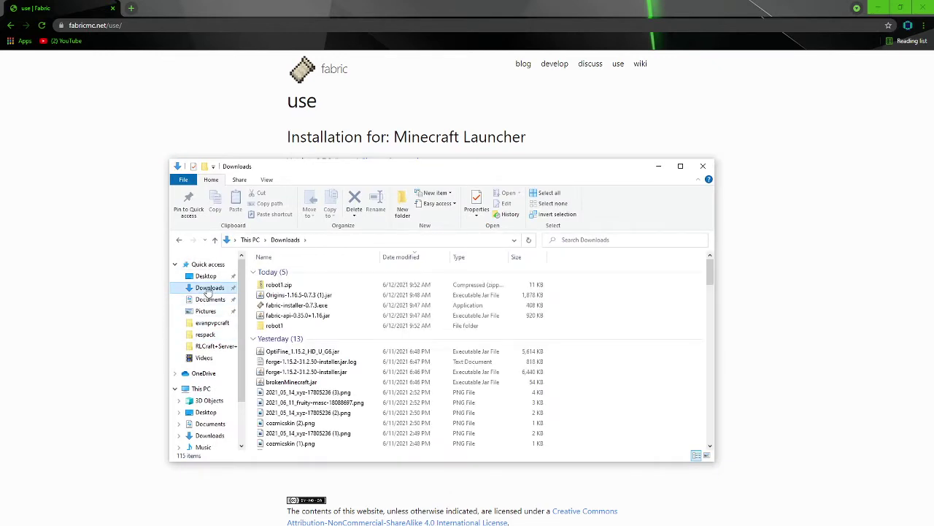
{"action": "left_click", "coordinate": [299, 307]}
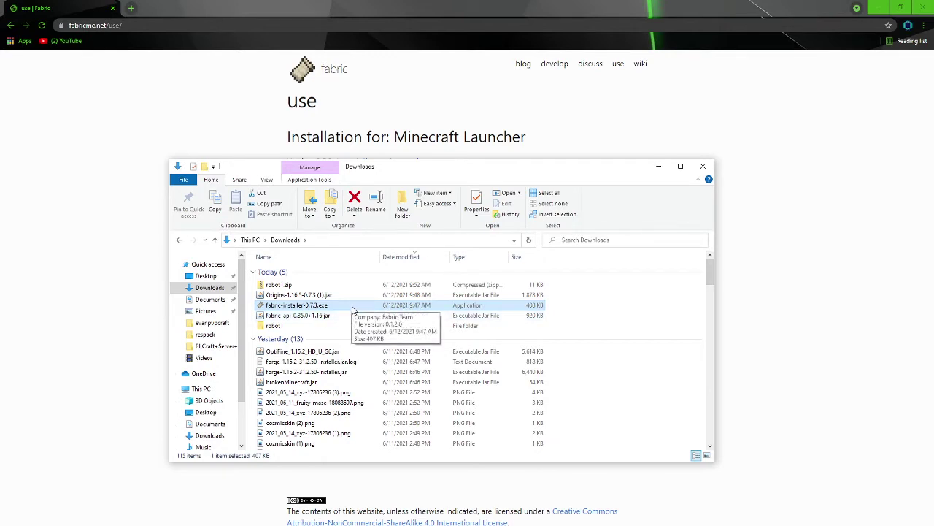
{"action": "double_click", "coordinate": [352, 307]}
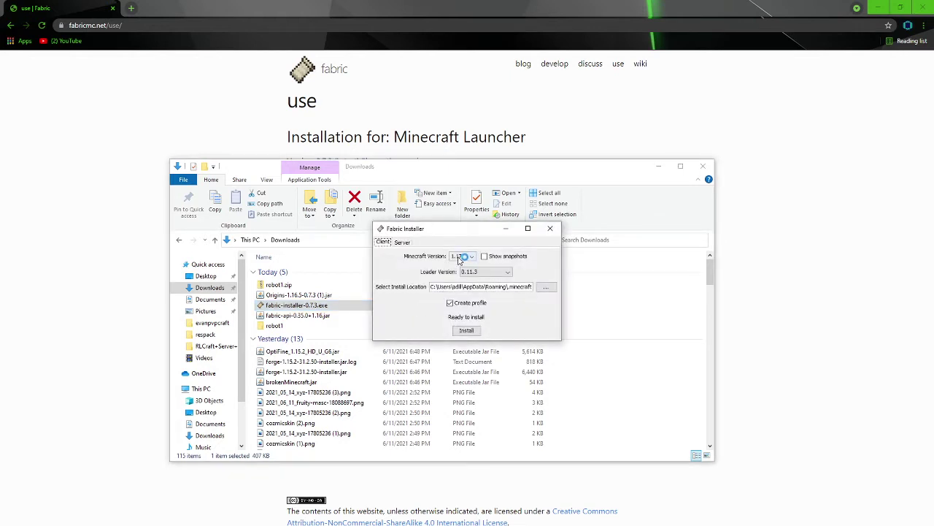
Step: Install the Fabric client for Minecraft version 1.16.5, then close the installer
{"action": "left_click", "coordinate": [460, 256]}
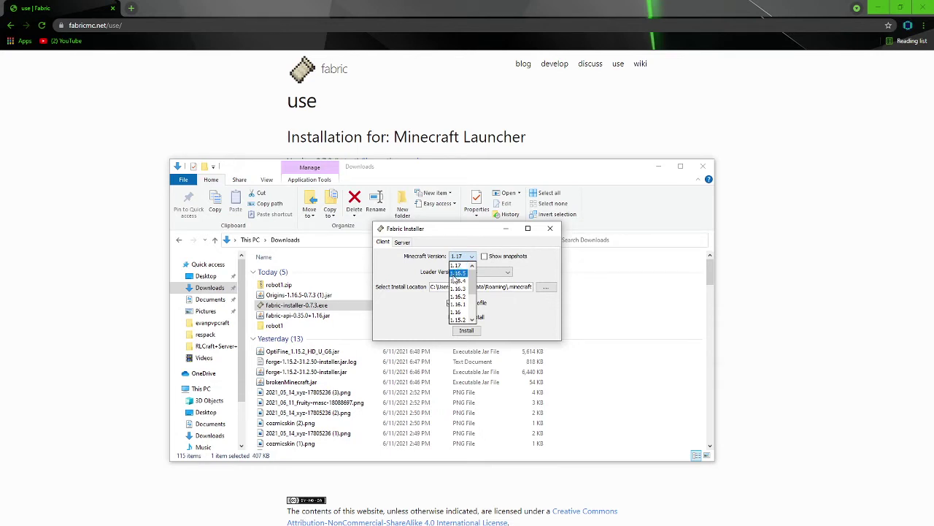
{"action": "left_click", "coordinate": [456, 273]}
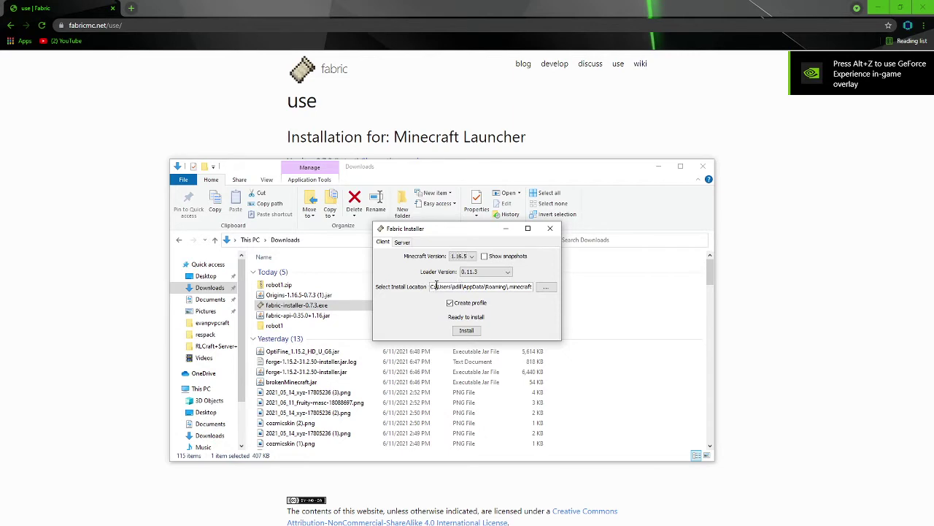
{"action": "left_click", "coordinate": [467, 331]}
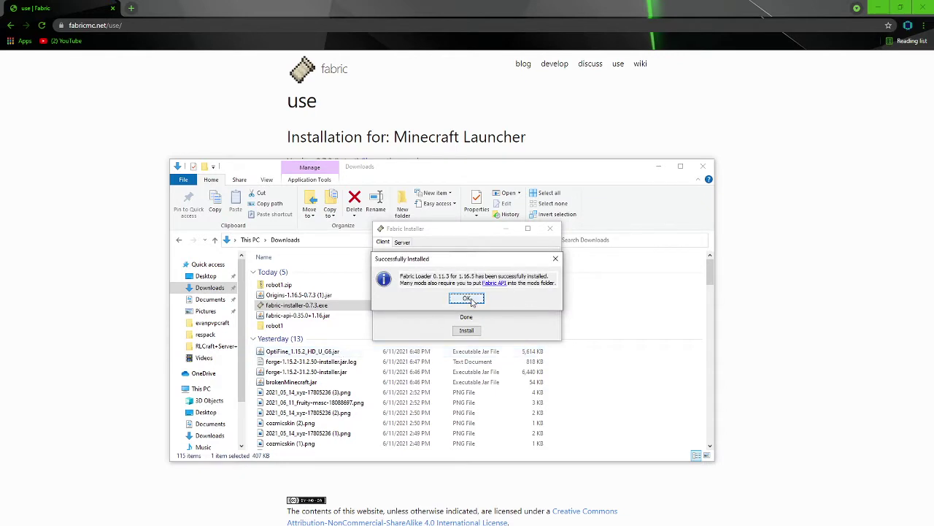
{"action": "left_click", "coordinate": [473, 297]}
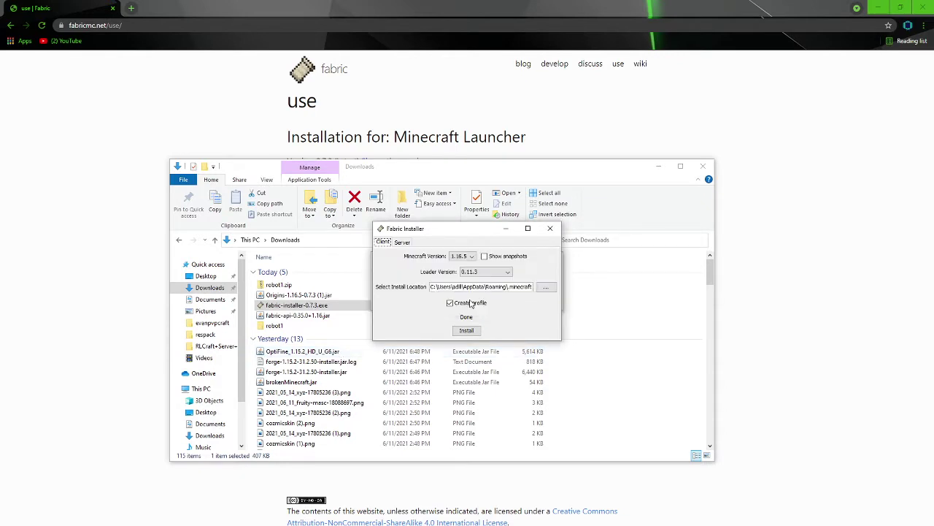
{"action": "left_click", "coordinate": [550, 228]}
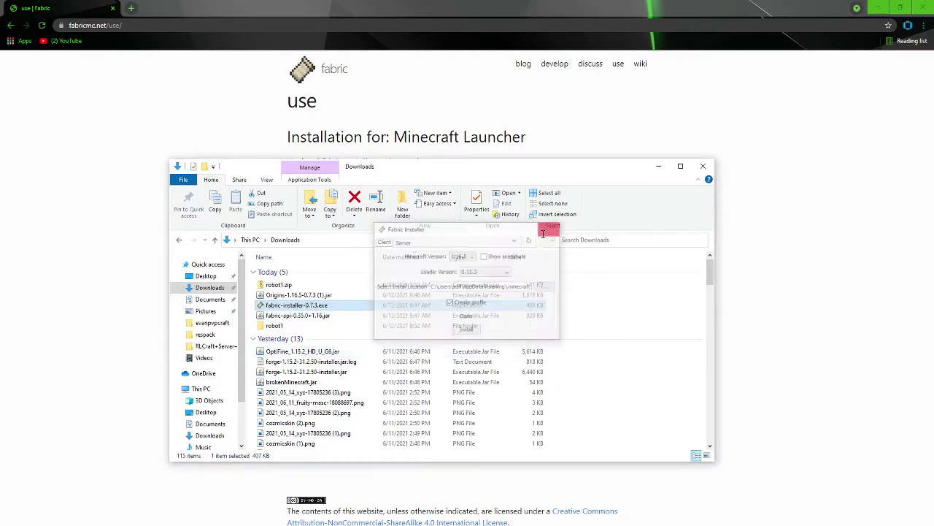
{"action": "left_click", "coordinate": [705, 167]}
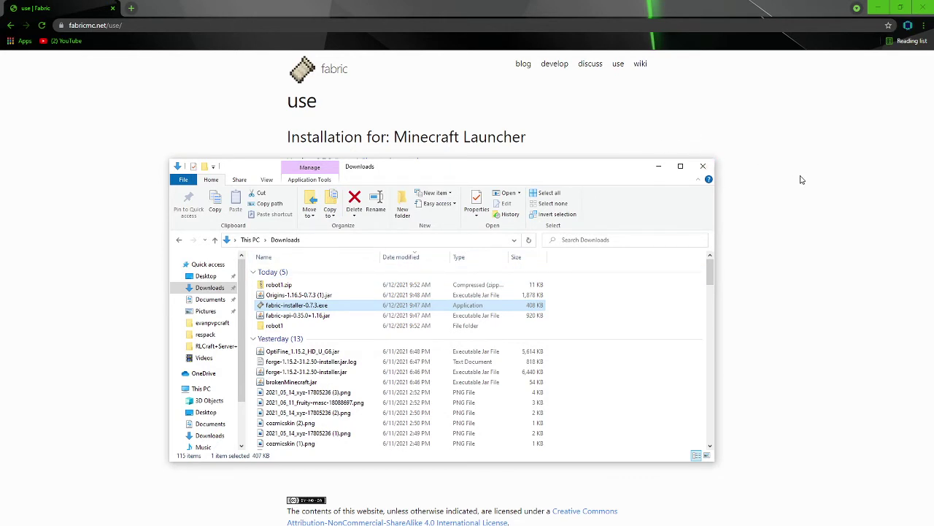
Step: Replace the Fabric page with a fresh tab, search for "fabric api" and open the Fabric API file list on CurseForge
{"action": "left_click", "coordinate": [131, 8]}
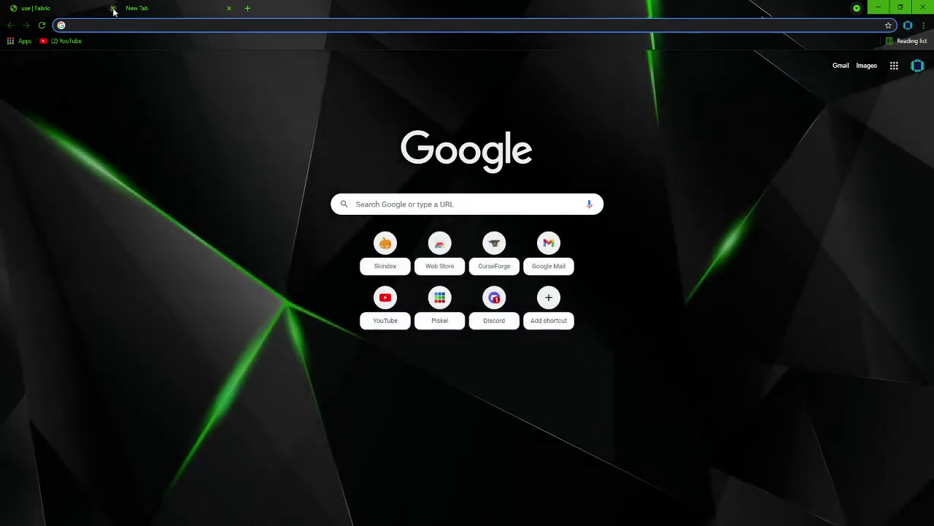
{"action": "left_click", "coordinate": [113, 8]}
{"action": "type", "text": "fabri"}
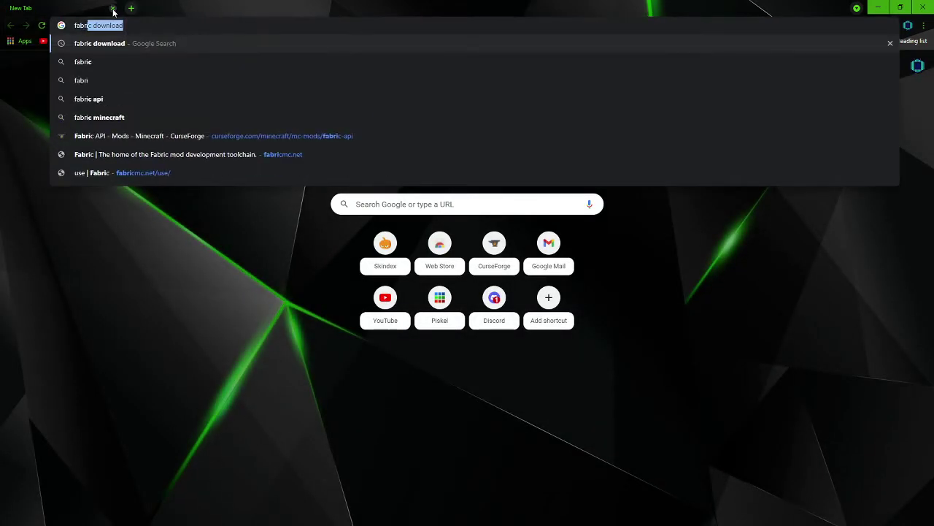
{"action": "type", "text": "c api"}
{"action": "key", "text": "Return"}
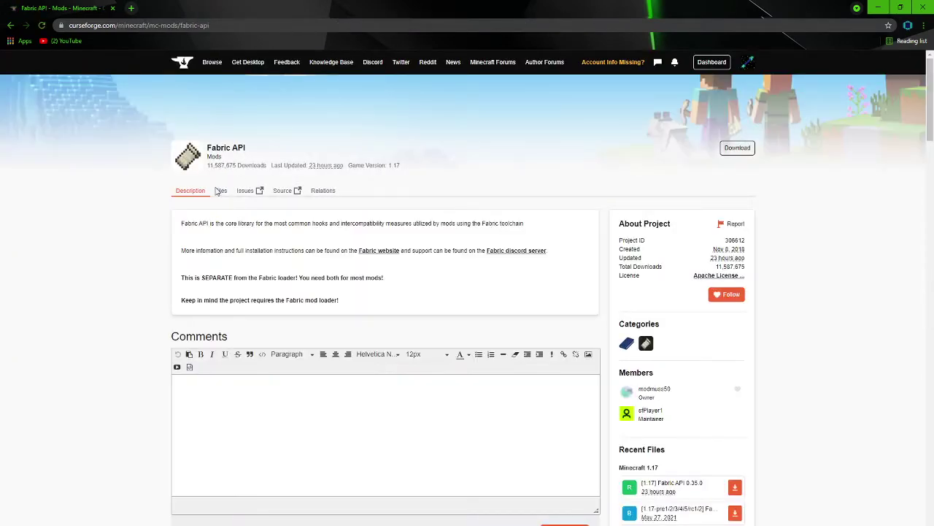
{"action": "left_click", "coordinate": [221, 191]}
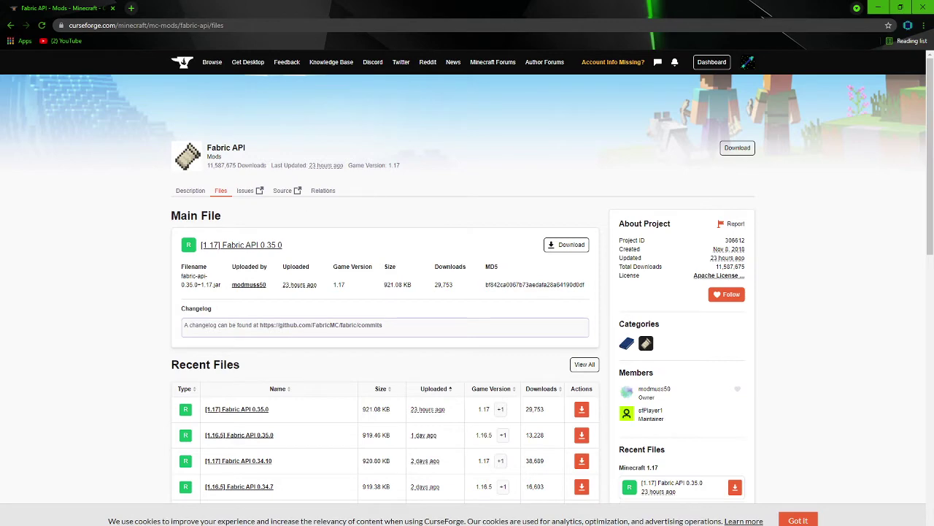
Step: In a fresh tab, search for "origins mod" and open the Origins mod's file list on CurseForge
{"action": "left_click", "coordinate": [132, 8]}
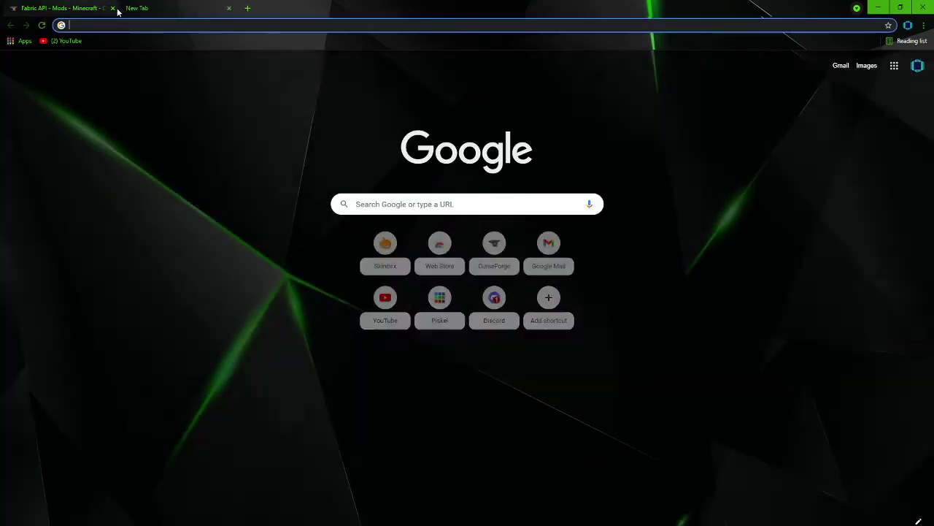
{"action": "left_click", "coordinate": [448, 205]}
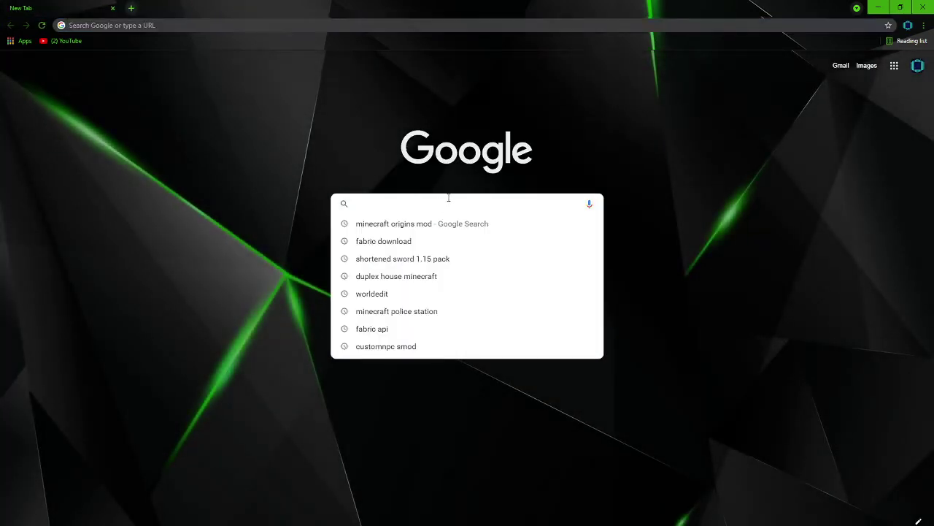
{"action": "left_click", "coordinate": [249, 151]}
{"action": "left_click", "coordinate": [173, 27]}
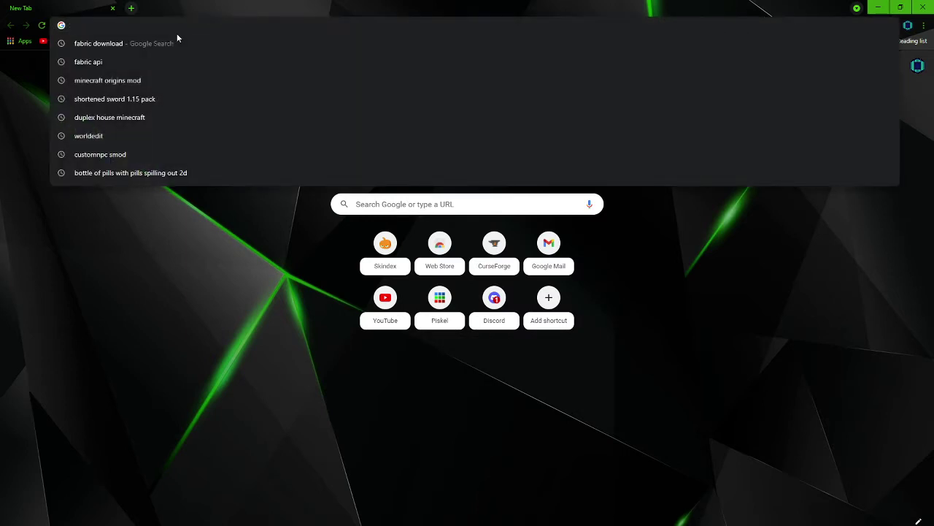
{"action": "type", "text": "origins mod"}
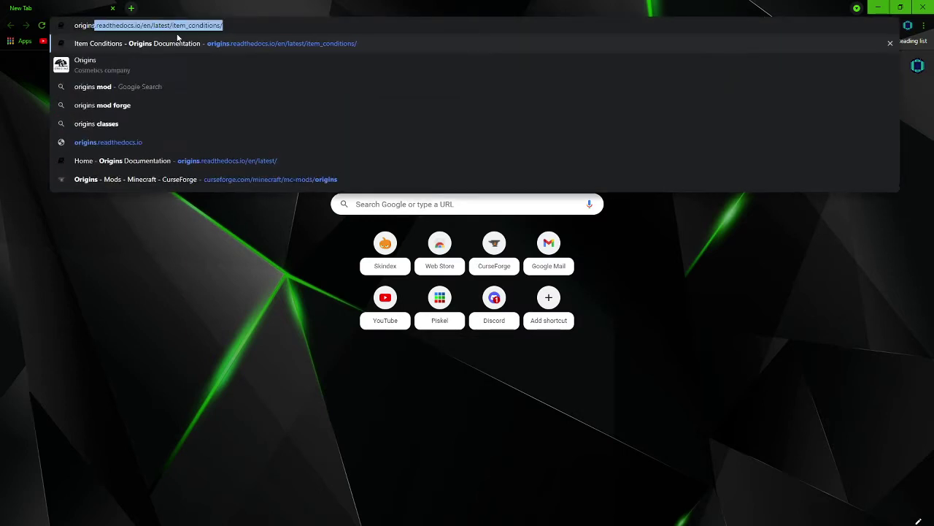
{"action": "key", "text": "Return"}
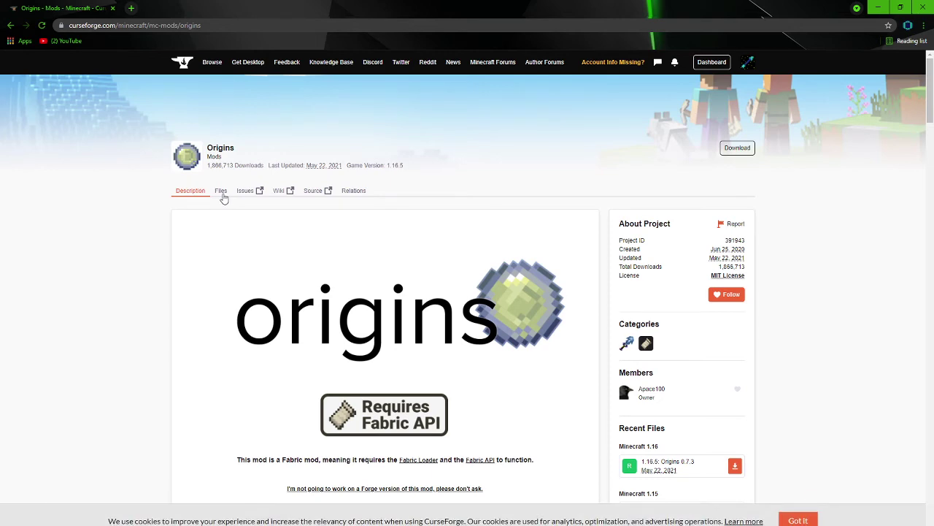
{"action": "left_click", "coordinate": [221, 196]}
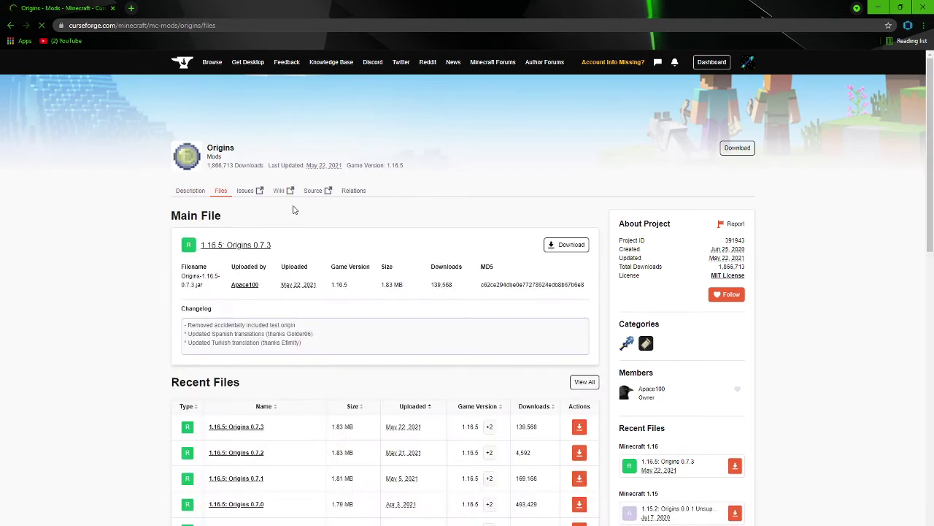
Step: Download the 1.16.5: Origins 0.7.3 file from the recent files and close the browser
{"action": "scroll", "coordinate": [578, 299], "scroll_direction": "down", "scroll_amount": 2}
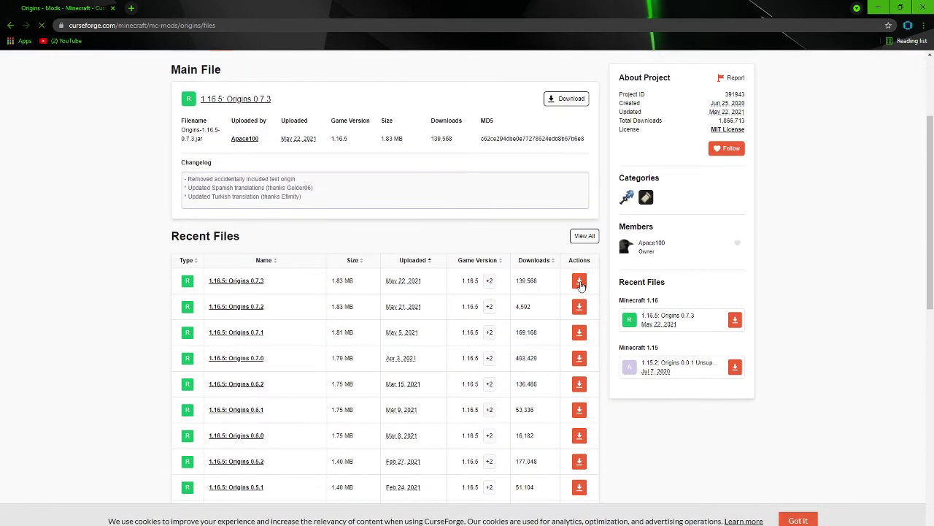
{"action": "left_click", "coordinate": [579, 282]}
{"action": "scroll", "coordinate": [104, 402], "scroll_direction": "up", "scroll_amount": 2}
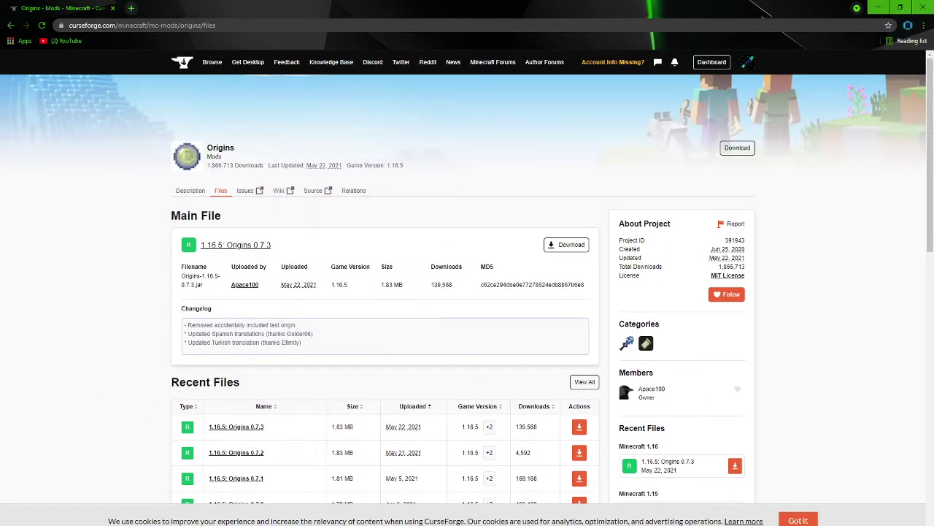
{"action": "scroll", "coordinate": [467, 289], "scroll_direction": "down", "scroll_amount": 1}
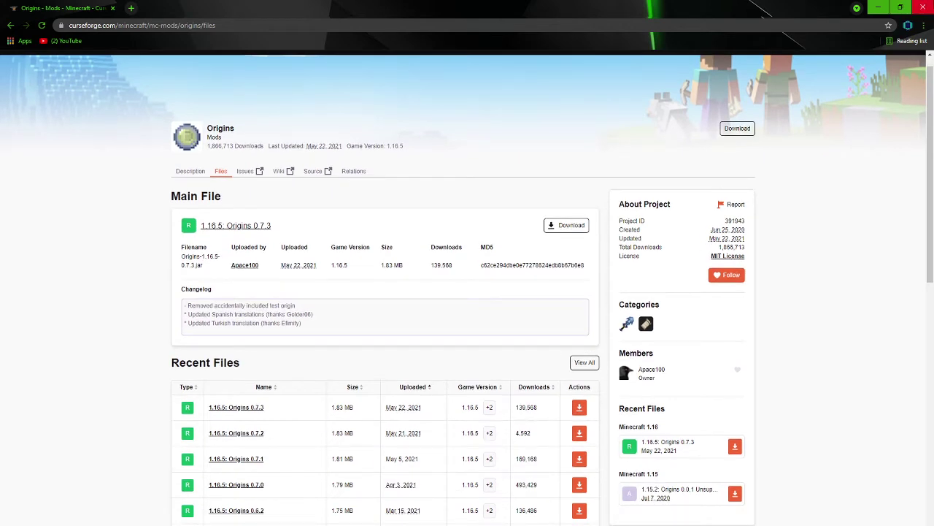
{"action": "left_click", "coordinate": [923, 7]}
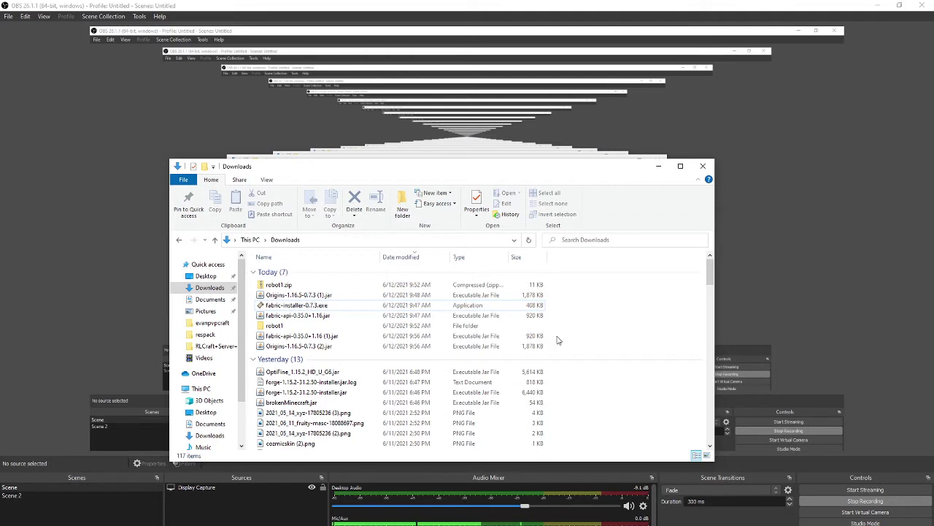
Step: Delete the duplicate downloads fabric-api-0.35.0+1.16 (1).jar and Origins-1.16.5-0.7.3 (2).jar from the Downloads folder
{"action": "left_click_drag", "start_coordinate": [558, 337], "coordinate": [493, 346]}
{"action": "right_click", "coordinate": [513, 346]}
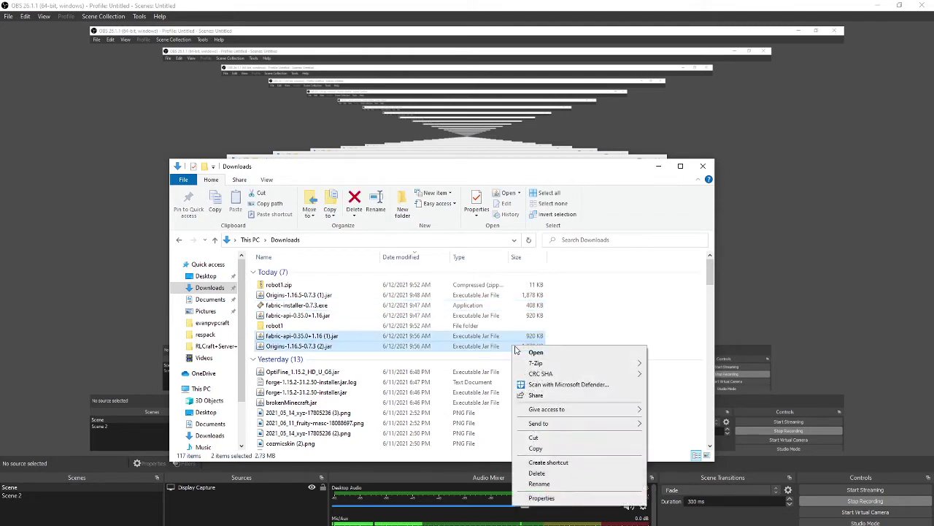
{"action": "left_click", "coordinate": [537, 473]}
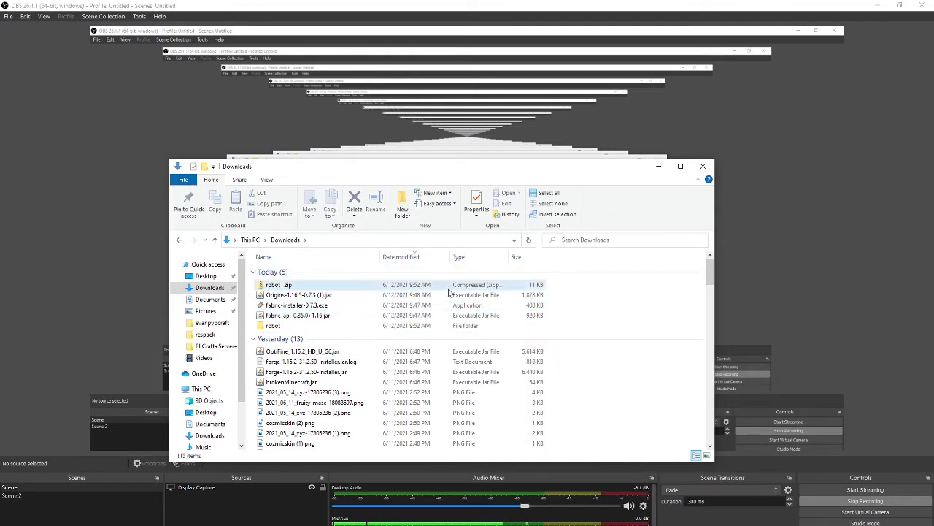
{"action": "key", "text": "super"}
{"action": "key", "text": "super"}
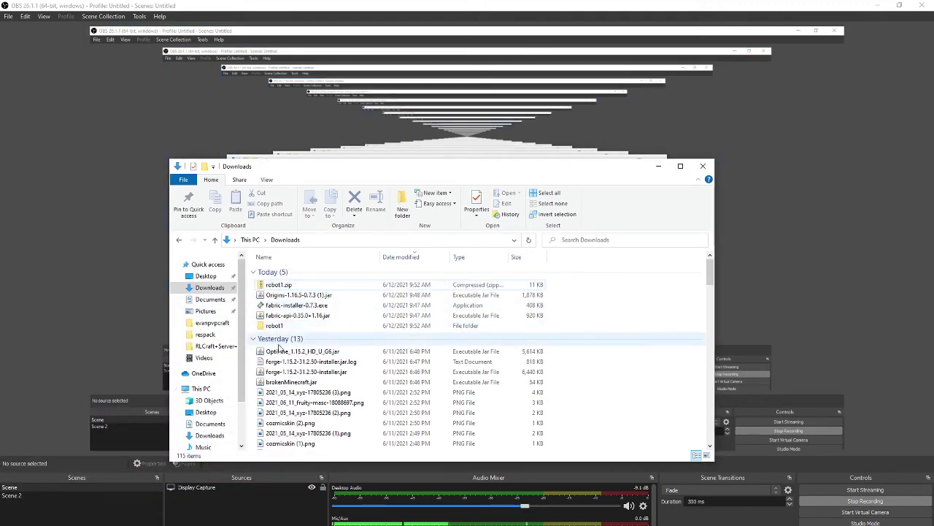
{"action": "key", "text": "super"}
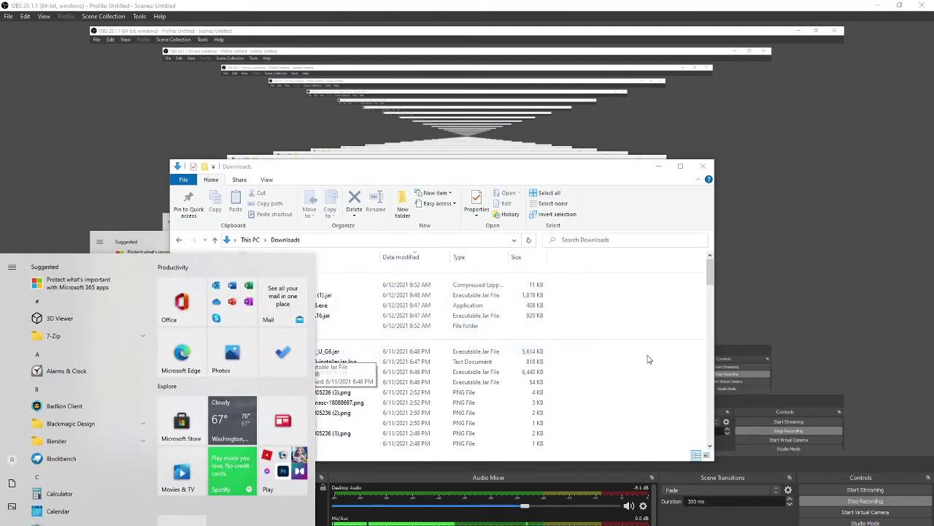
{"action": "key", "text": "super"}
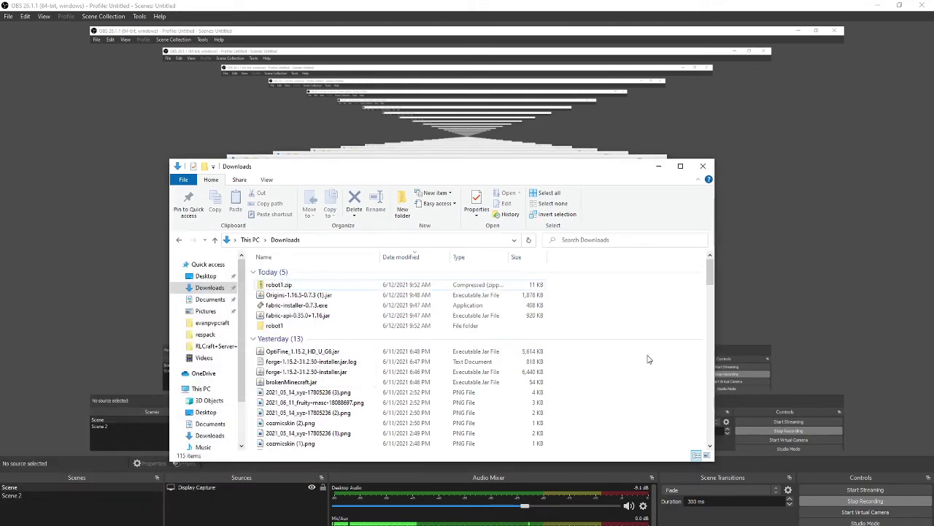
Step: Run %appdata% from the Windows Run dialog and open the mods folder inside .minecraft
{"action": "key", "text": "super"}
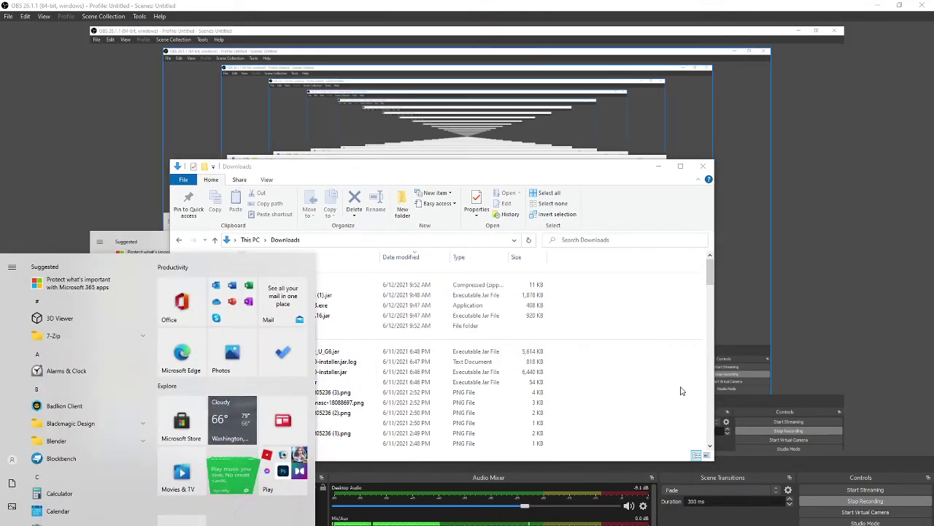
{"action": "key", "text": "super"}
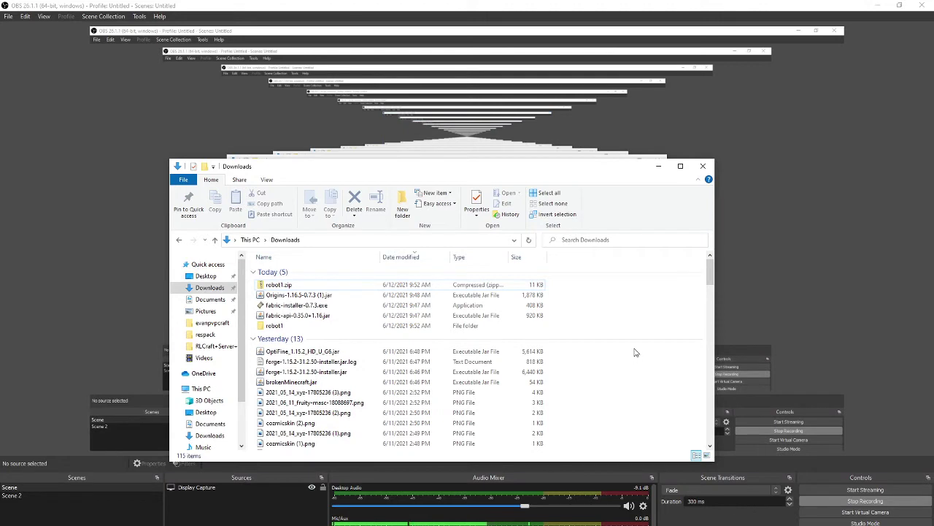
{"action": "key", "text": "super+r"}
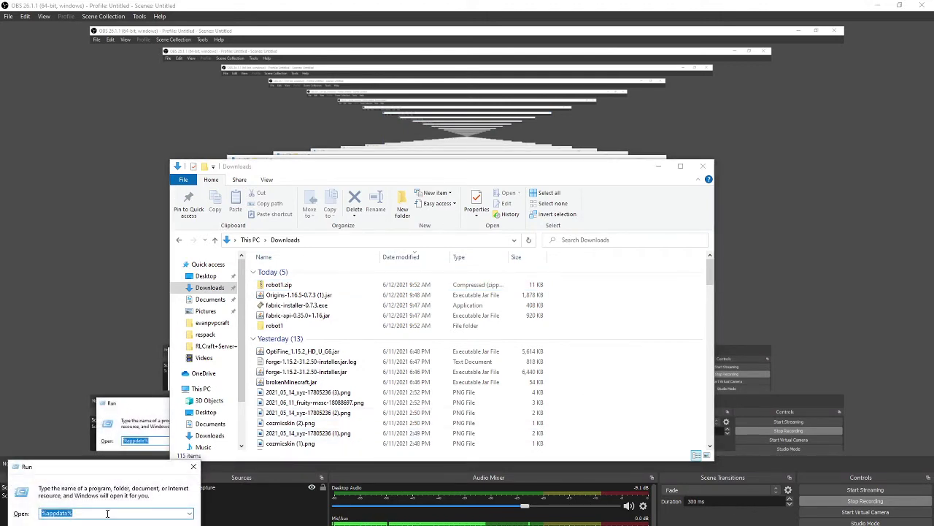
{"action": "double_click", "coordinate": [89, 512]}
{"action": "left_click_drag", "start_coordinate": [89, 513], "coordinate": [2, 511]}
{"action": "key", "text": "BackSpace"}
{"action": "key", "text": "BackSpace"}
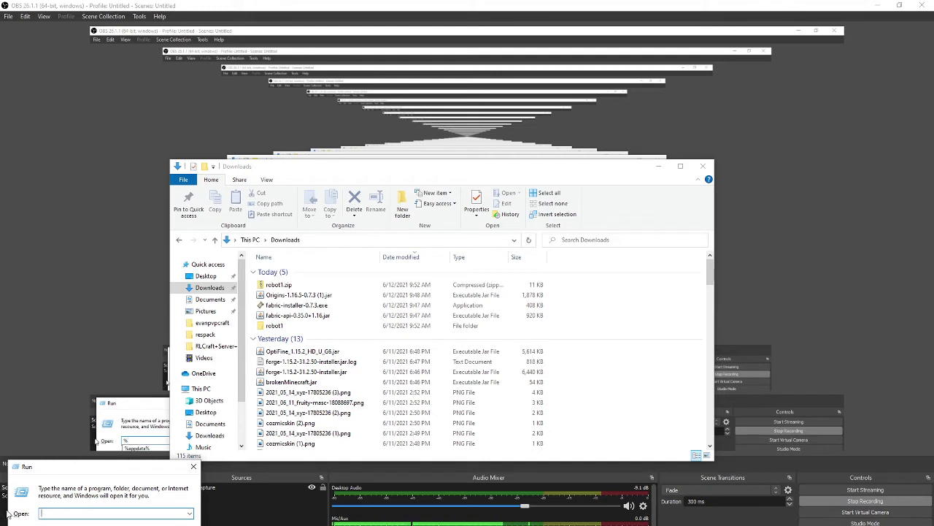
{"action": "type", "text": "%"}
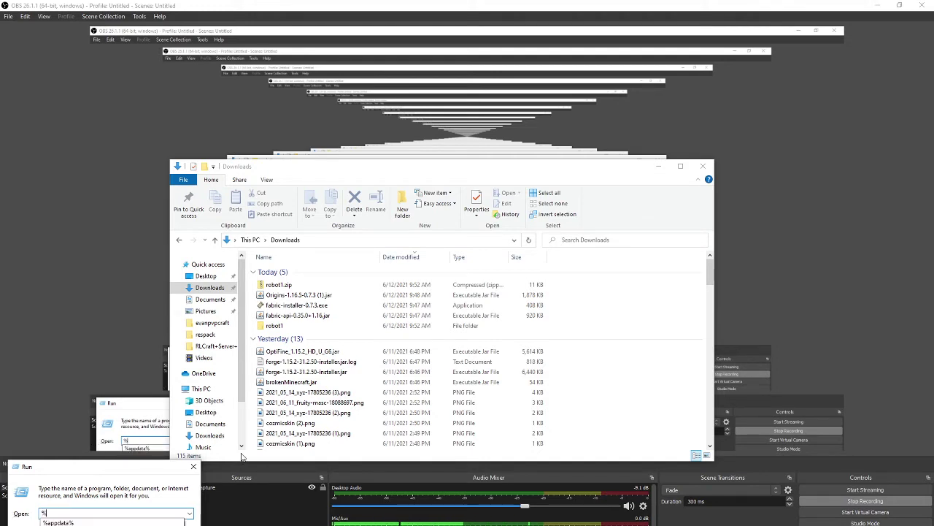
{"action": "type", "text": "appdata"}
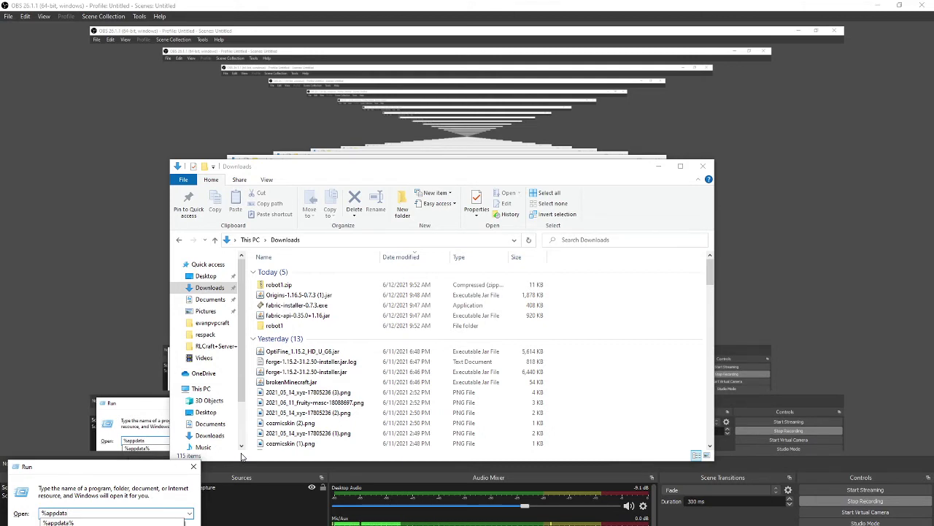
{"action": "type", "text": "%"}
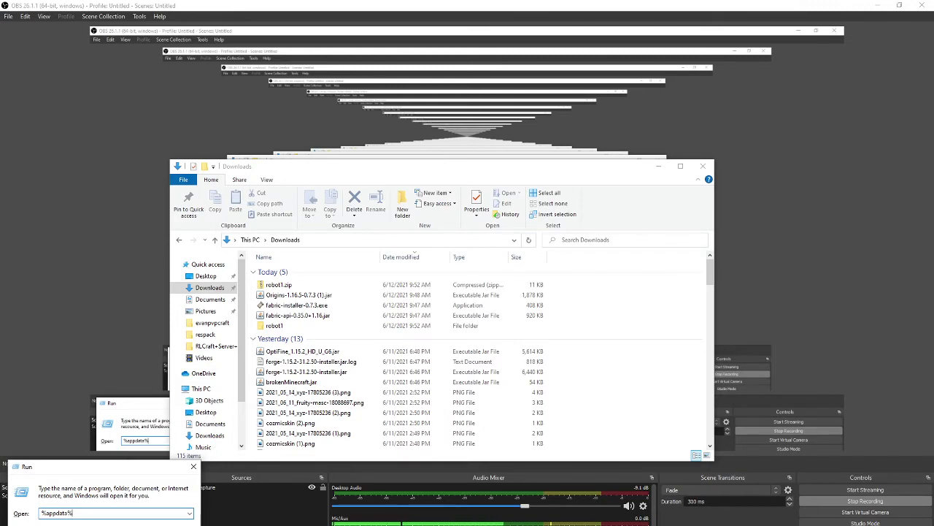
{"action": "key", "text": "Return"}
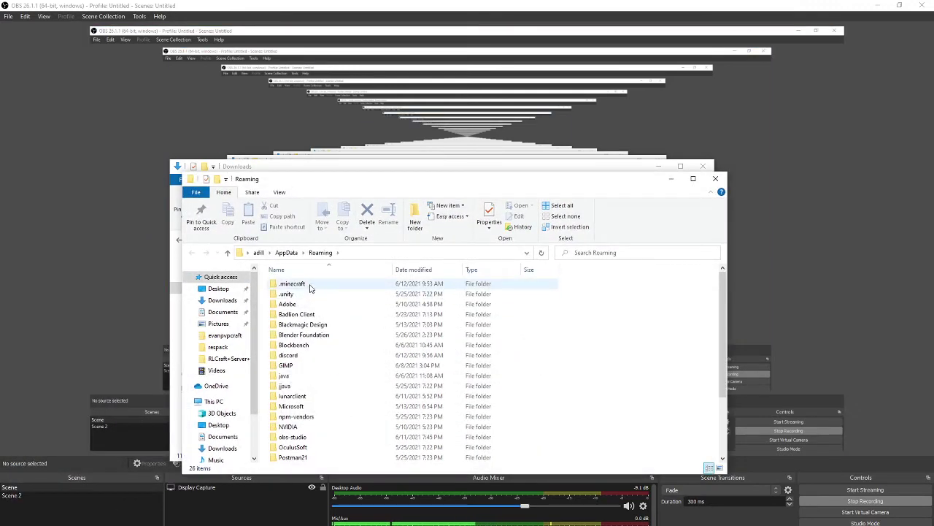
{"action": "double_click", "coordinate": [309, 284]}
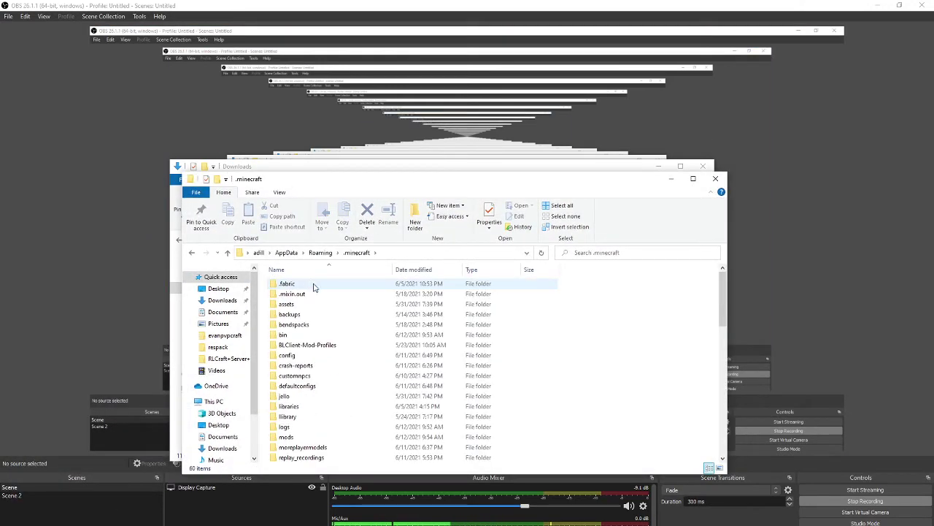
{"action": "double_click", "coordinate": [306, 438]}
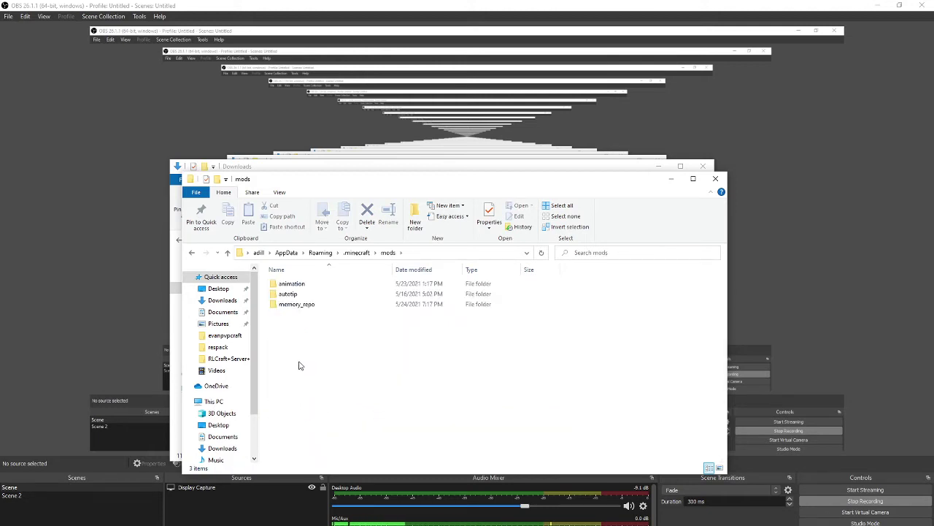
{"action": "key", "text": "super+r"}
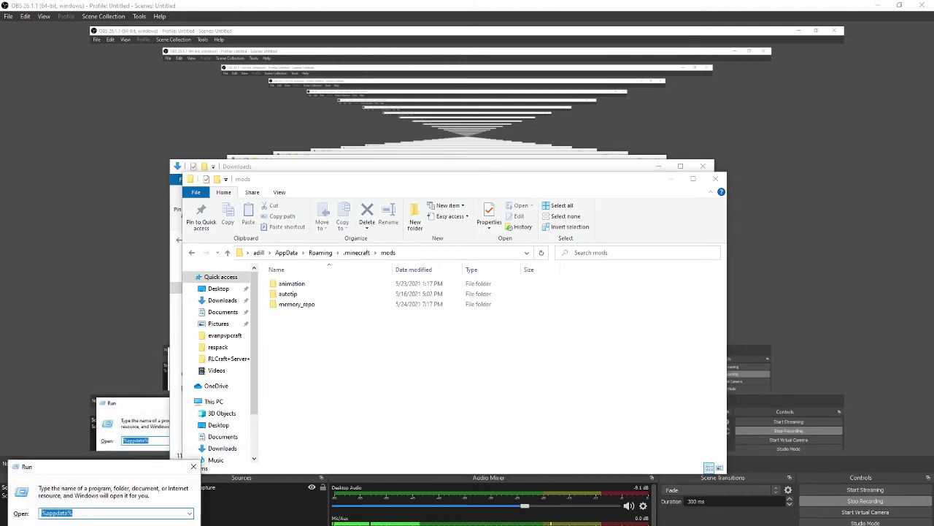
{"action": "left_click", "coordinate": [102, 514]}
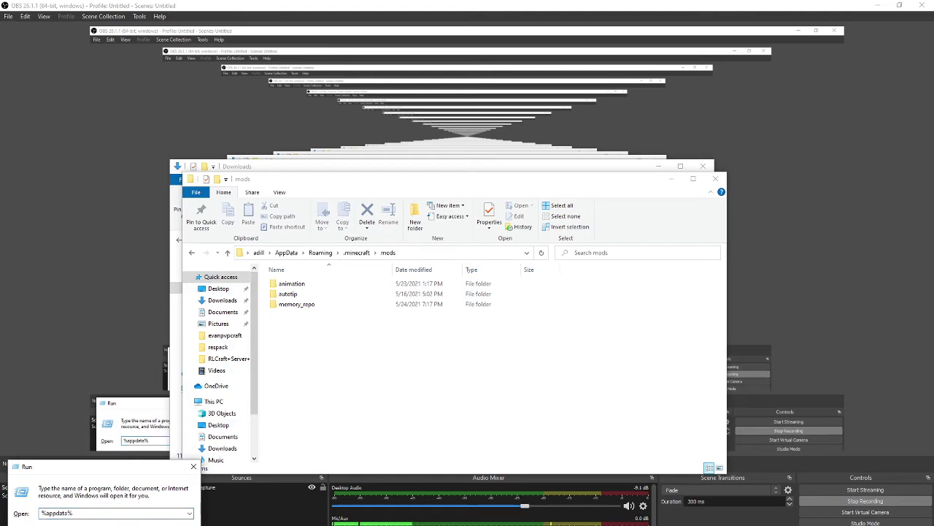
{"action": "left_click", "coordinate": [193, 467]}
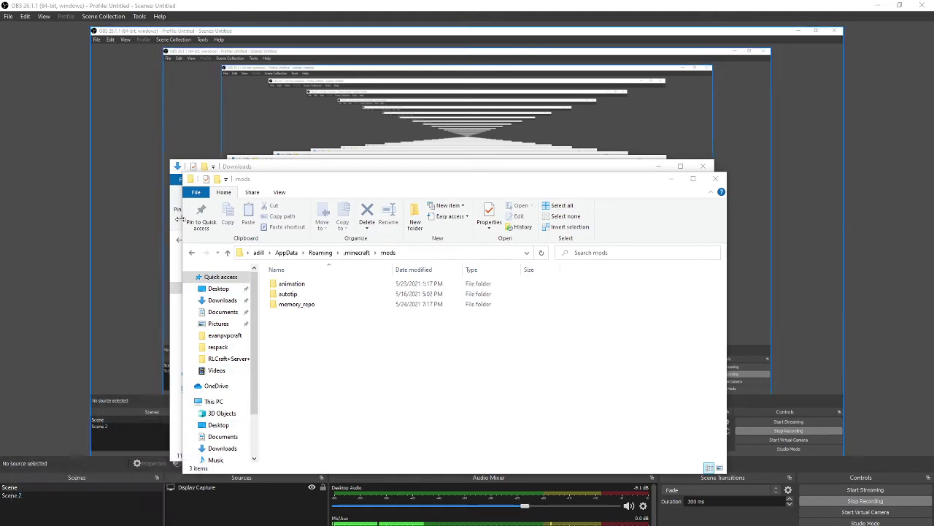
Step: Move Origins-1.16.5-0.7.3 (1).jar and fabric-api-0.35.0+1.16.jar from the Downloads folder into the .minecraft mods folder
{"action": "left_click", "coordinate": [232, 167]}
{"action": "left_click_drag", "start_coordinate": [340, 297], "coordinate": [422, 473]}
{"action": "left_click", "coordinate": [358, 168]}
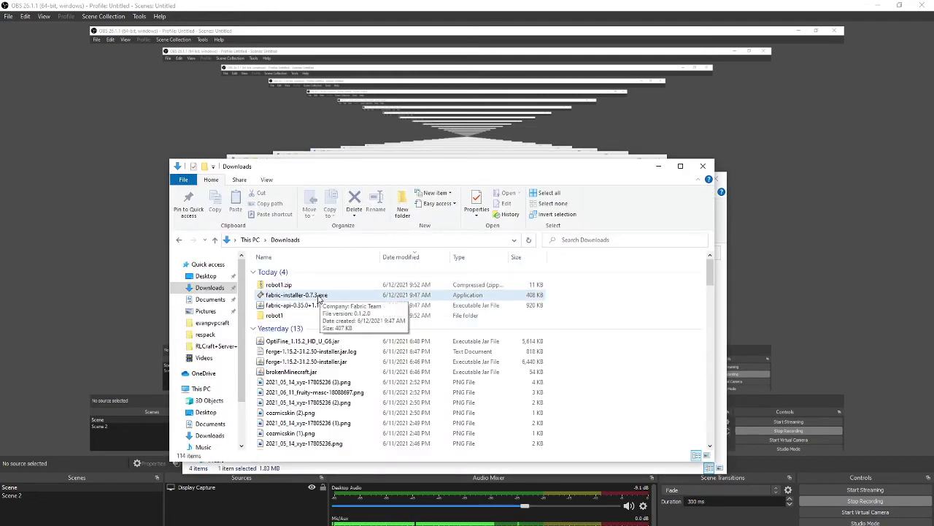
{"action": "left_click_drag", "start_coordinate": [319, 305], "coordinate": [396, 474]}
{"action": "left_click", "coordinate": [311, 167]}
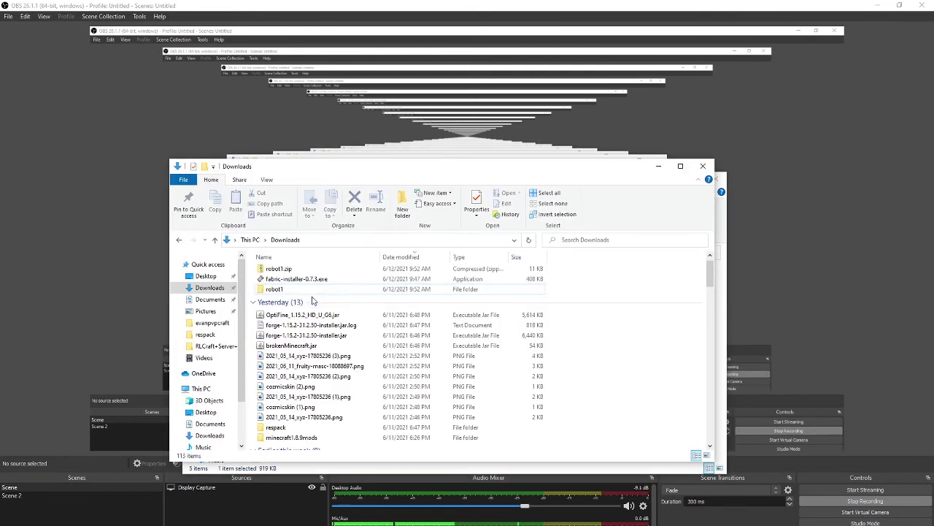
{"action": "left_click", "coordinate": [292, 289]}
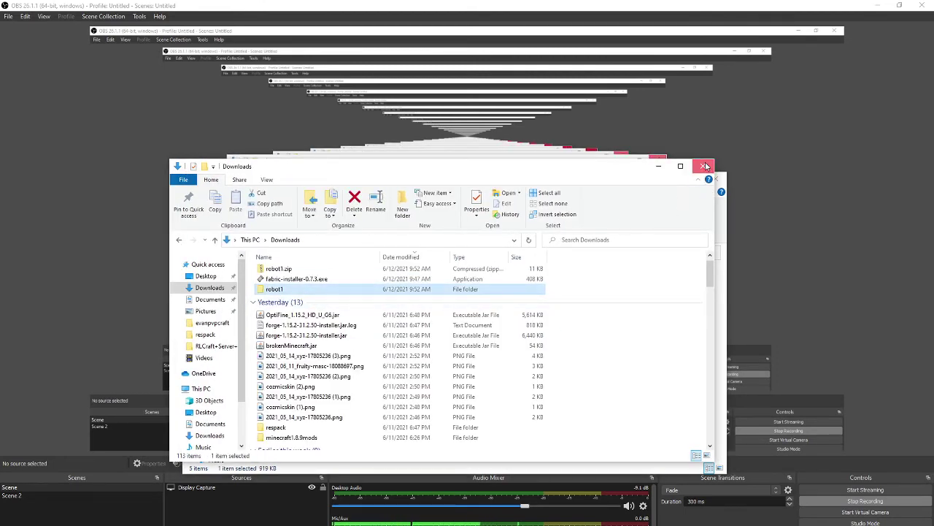
Step: Put the Downloads and mods windows away and launch the fabric-loader-1.16.5 profile from the Minecraft Launcher in a maximized window
{"action": "left_click", "coordinate": [705, 166]}
{"action": "left_click", "coordinate": [655, 181]}
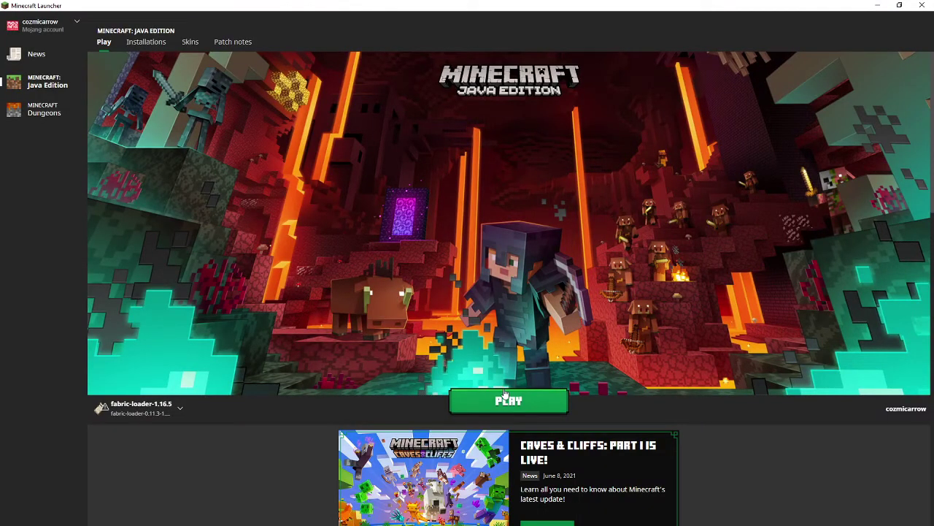
{"action": "left_click", "coordinate": [504, 394]}
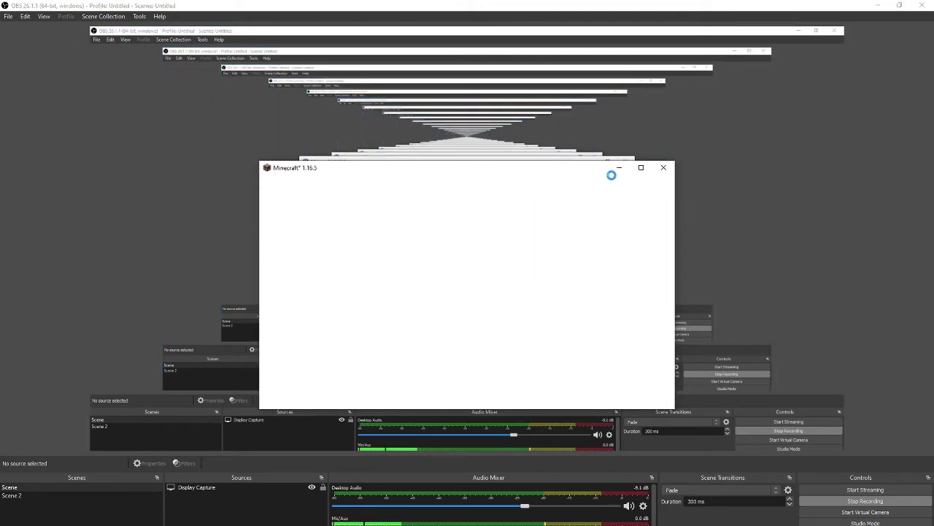
{"action": "left_click", "coordinate": [641, 167]}
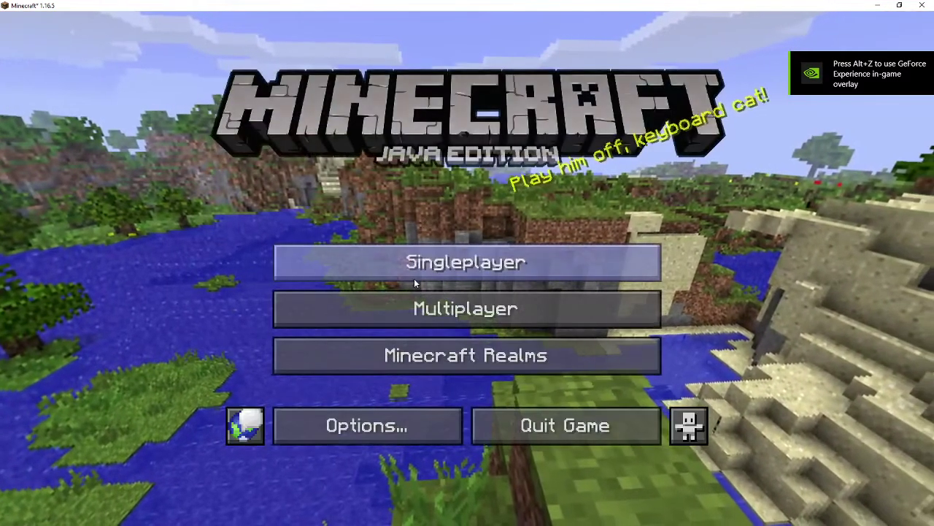
Step: Create and enter a new singleplayer world named Origins in Creative mode with cheats allowed
{"action": "left_click", "coordinate": [370, 264]}
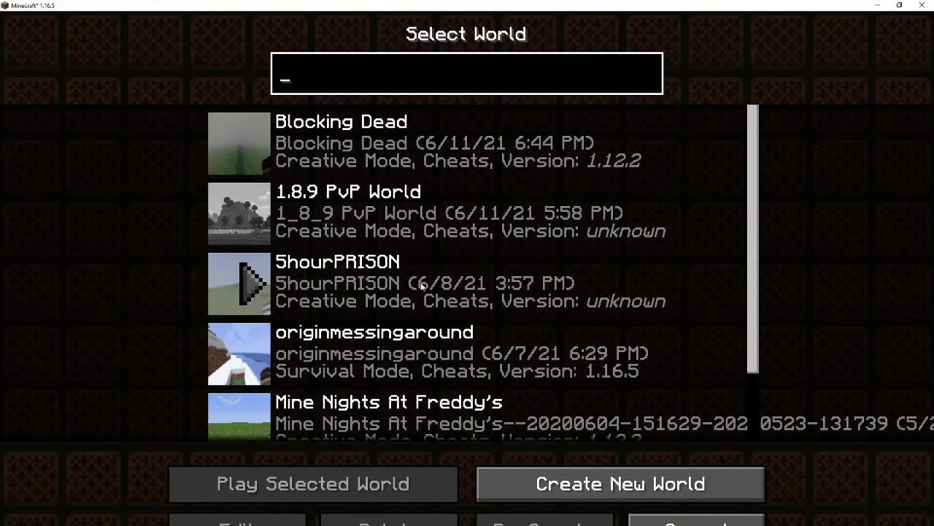
{"action": "left_click", "coordinate": [554, 470]}
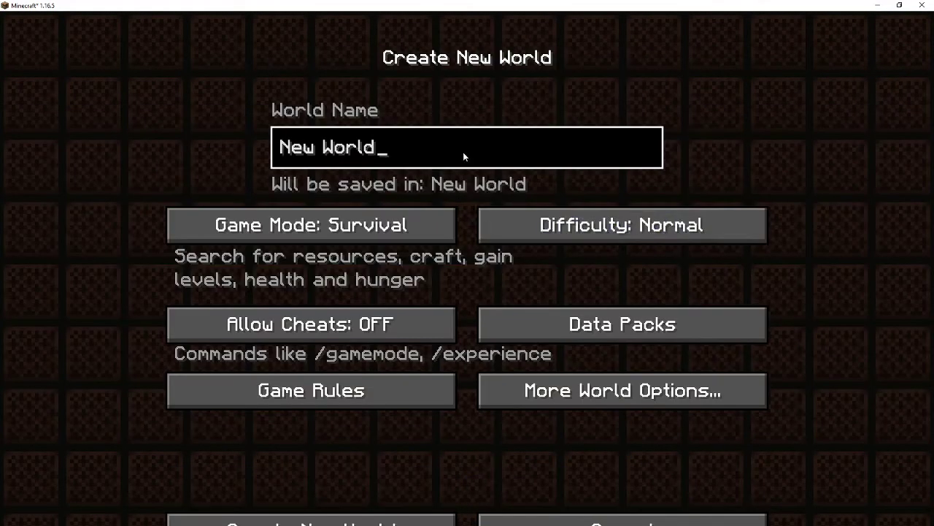
{"action": "key", "text": "ctrl+a"}
{"action": "type", "text": "o"}
{"action": "key", "text": "BackSpace"}
{"action": "type", "text": "Origins"}
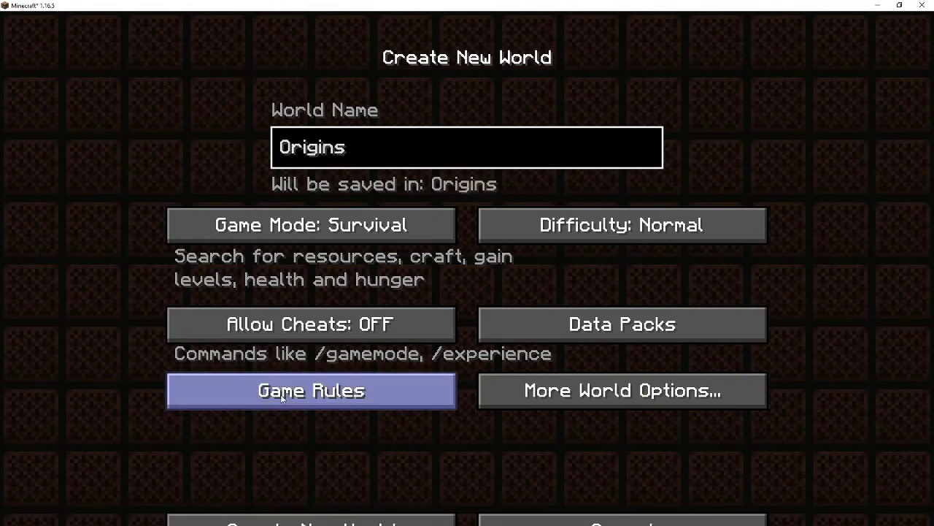
{"action": "left_click", "coordinate": [314, 327]}
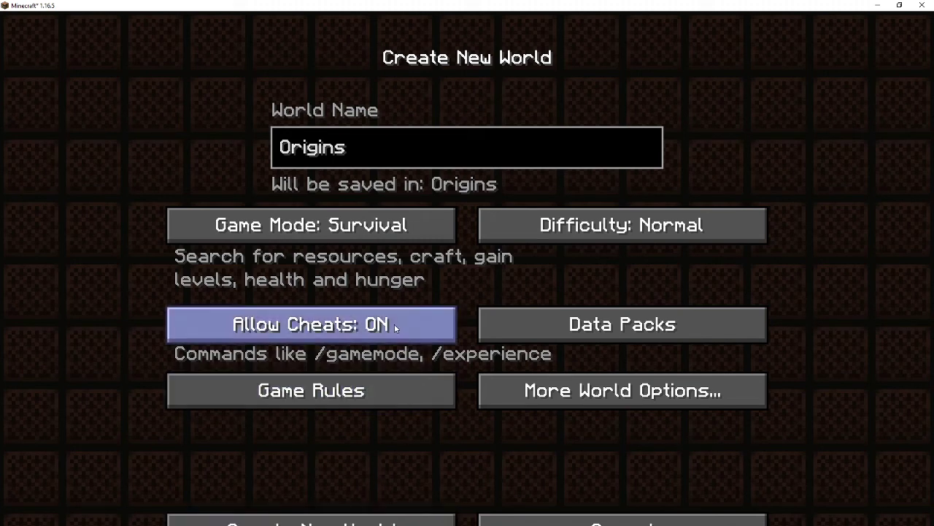
{"action": "left_click", "coordinate": [307, 226]}
{"action": "left_click", "coordinate": [306, 226]}
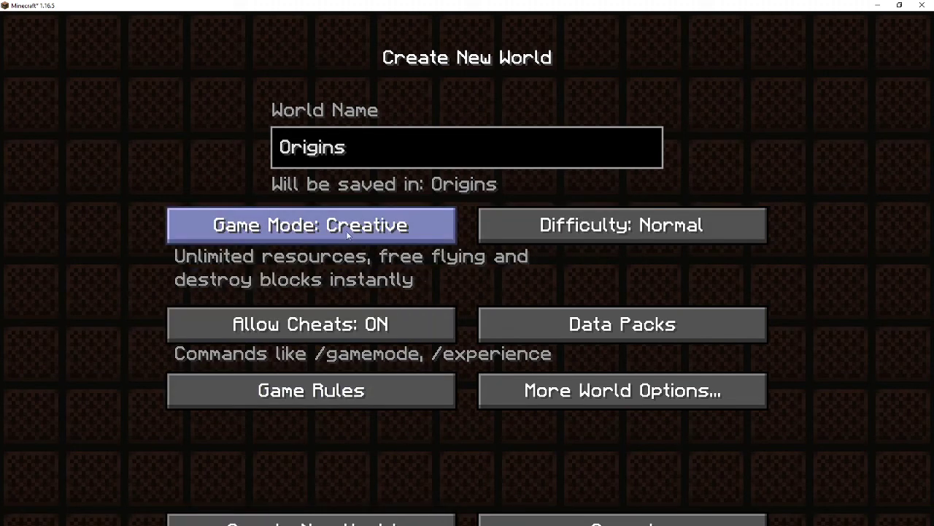
{"action": "left_click", "coordinate": [308, 523]}
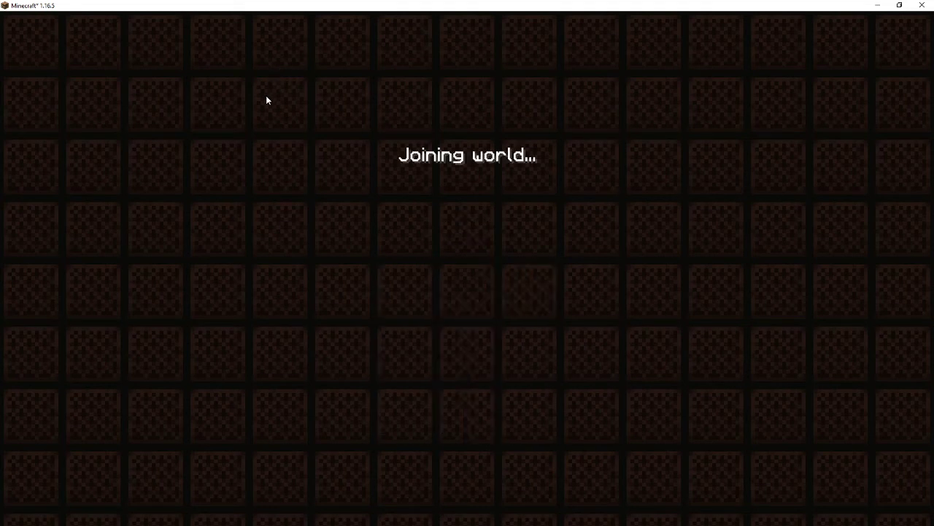
{"action": "left_click", "coordinate": [467, 491]}
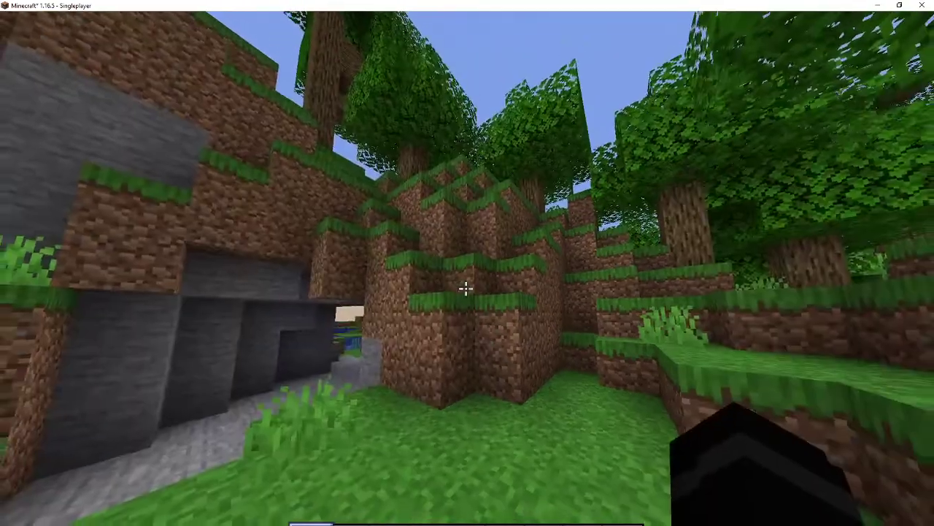
Step: Pause the game, open the %appdata% folder from the Run dialog, and save the world and quit Minecraft
{"action": "key", "text": "Escape"}
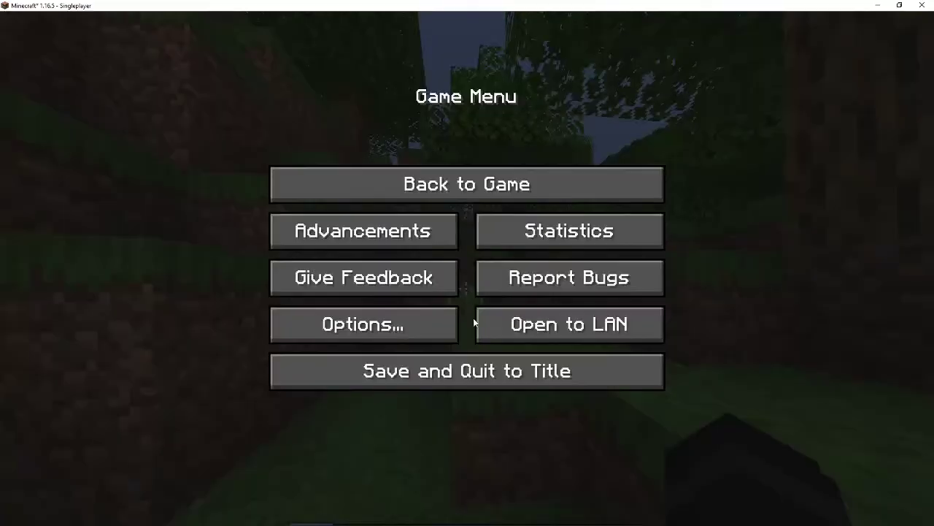
{"action": "key", "text": "super+r"}
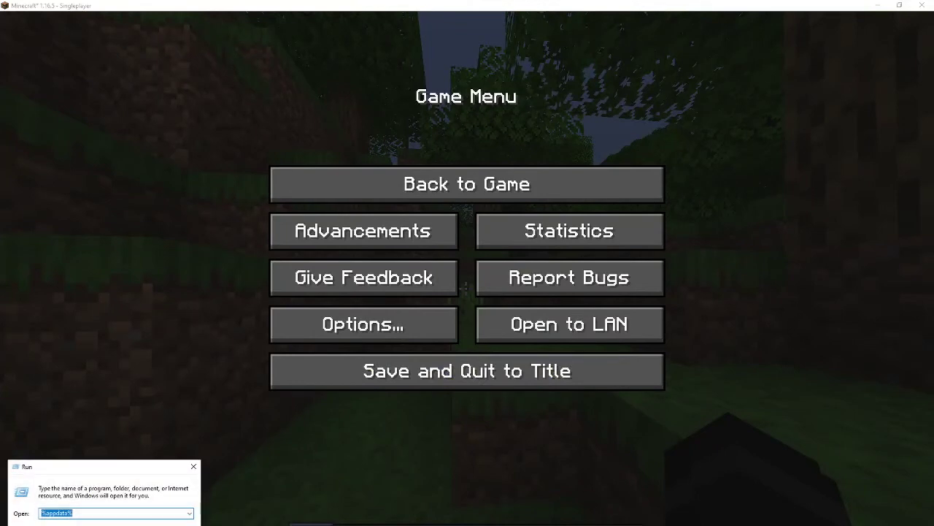
{"action": "key", "text": "Return"}
{"action": "left_click", "coordinate": [2, 397]}
{"action": "left_click", "coordinate": [439, 373]}
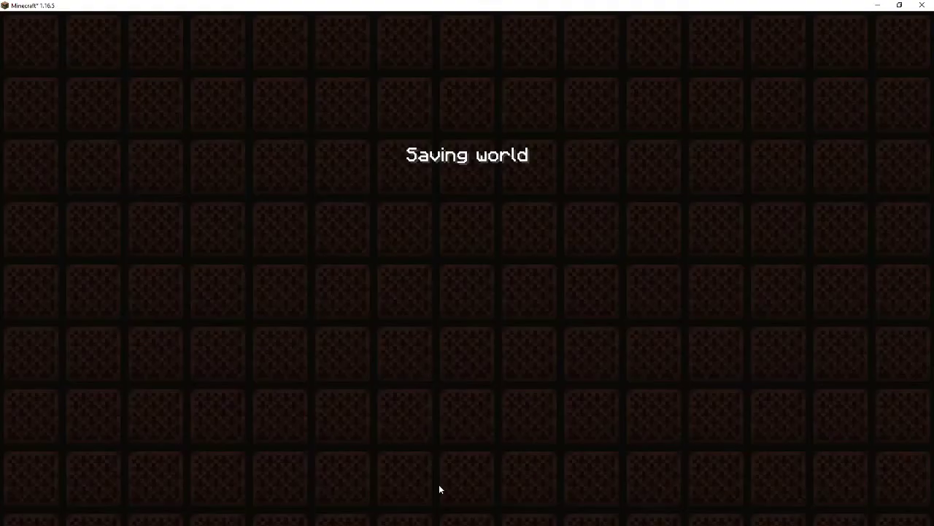
{"action": "left_click", "coordinate": [577, 429]}
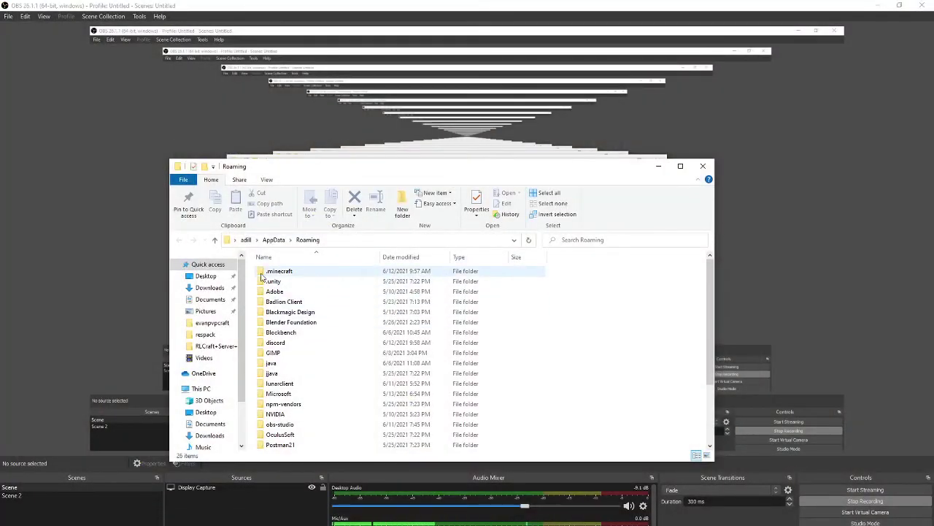
Step: Open the datapacks folder of the Origins world inside the .minecraft saves folder
{"action": "left_click", "coordinate": [263, 274]}
{"action": "double_click", "coordinate": [266, 273]}
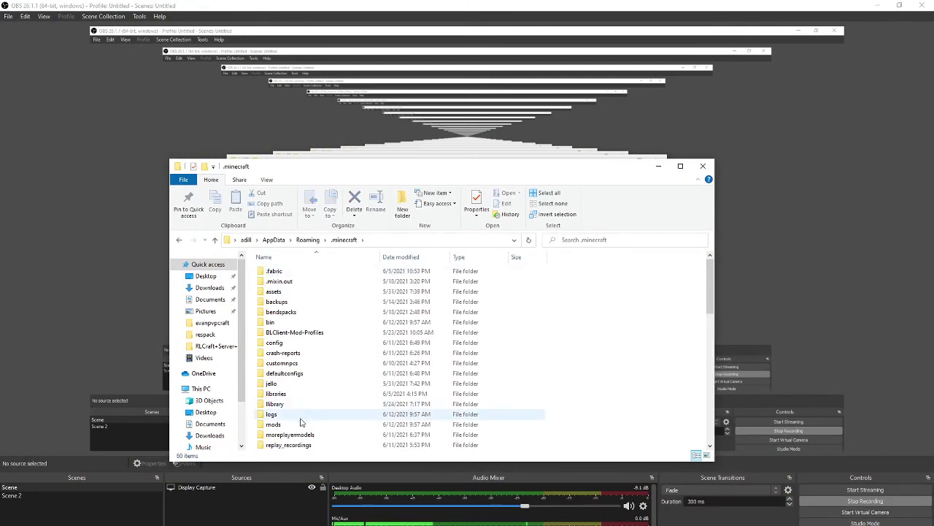
{"action": "scroll", "coordinate": [298, 412], "scroll_direction": "down", "scroll_amount": 2}
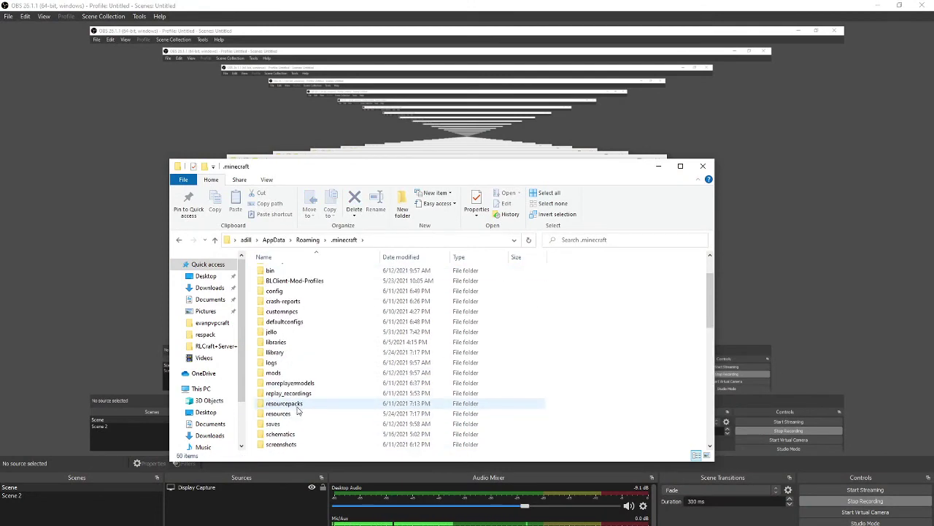
{"action": "double_click", "coordinate": [290, 422]}
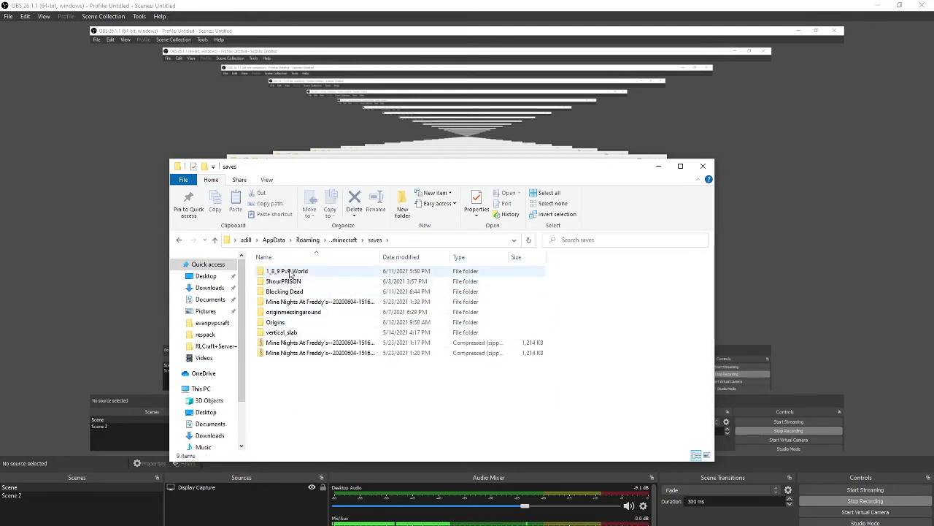
{"action": "double_click", "coordinate": [292, 322]}
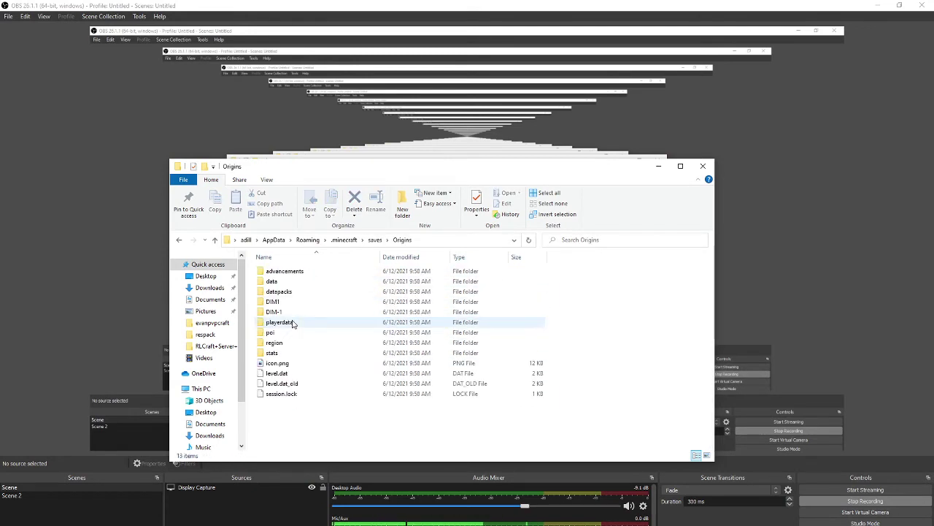
{"action": "double_click", "coordinate": [281, 291]}
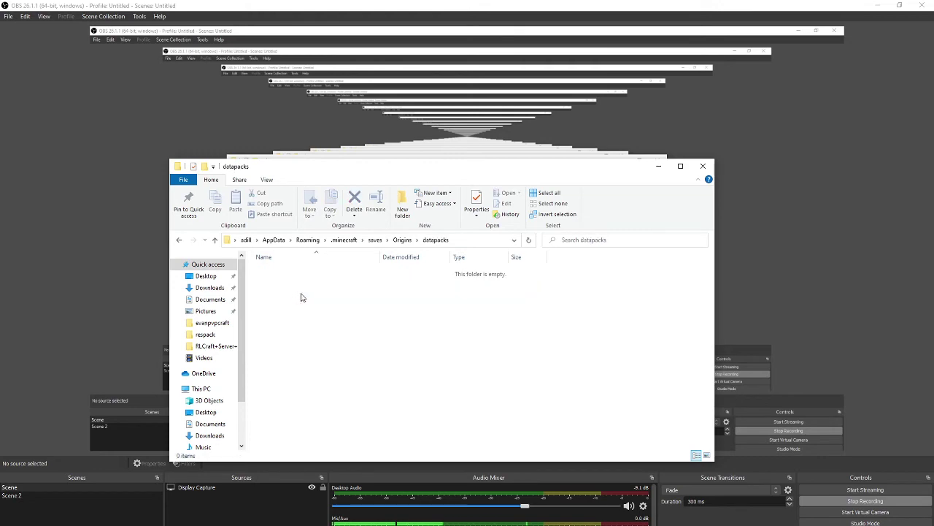
Step: Switch to Discord and look through the datapacks channel of the Origins server for the Robot1 data pack and its description
{"action": "key", "text": "alt+Tab"}
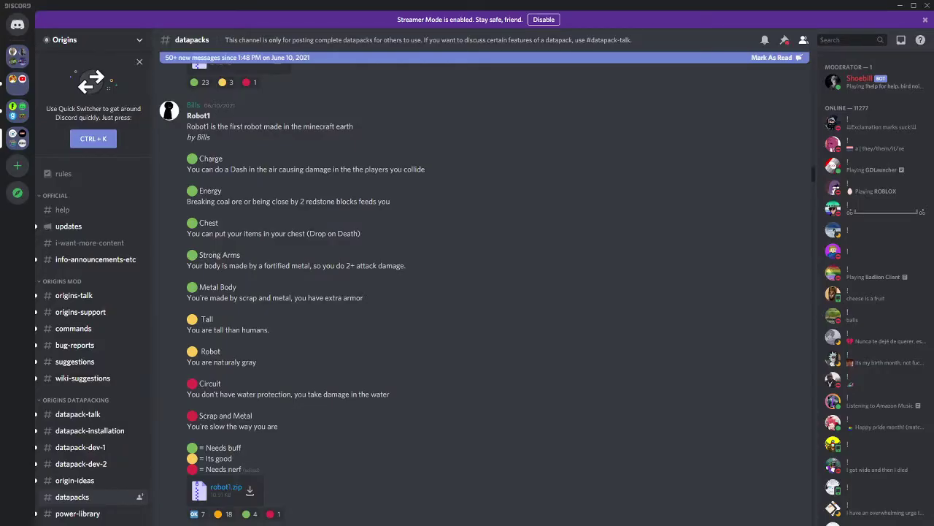
{"action": "left_click", "coordinate": [18, 137]}
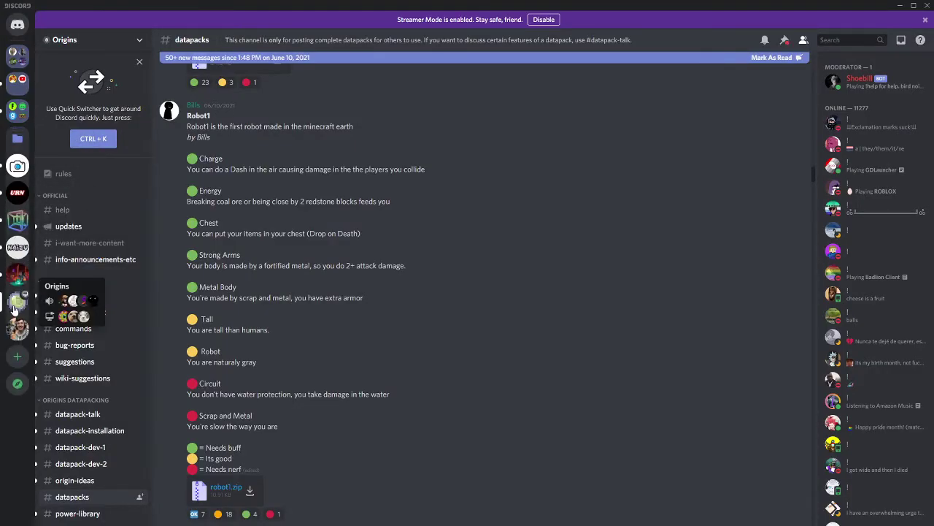
{"action": "left_click", "coordinate": [15, 139]}
{"action": "scroll", "coordinate": [347, 240], "scroll_direction": "down", "scroll_amount": 9}
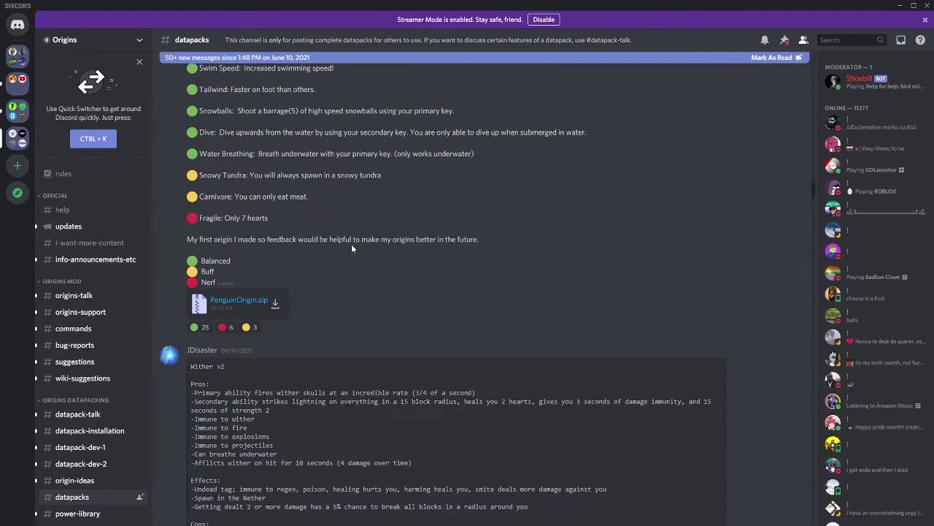
{"action": "scroll", "coordinate": [351, 242], "scroll_direction": "up", "scroll_amount": 4}
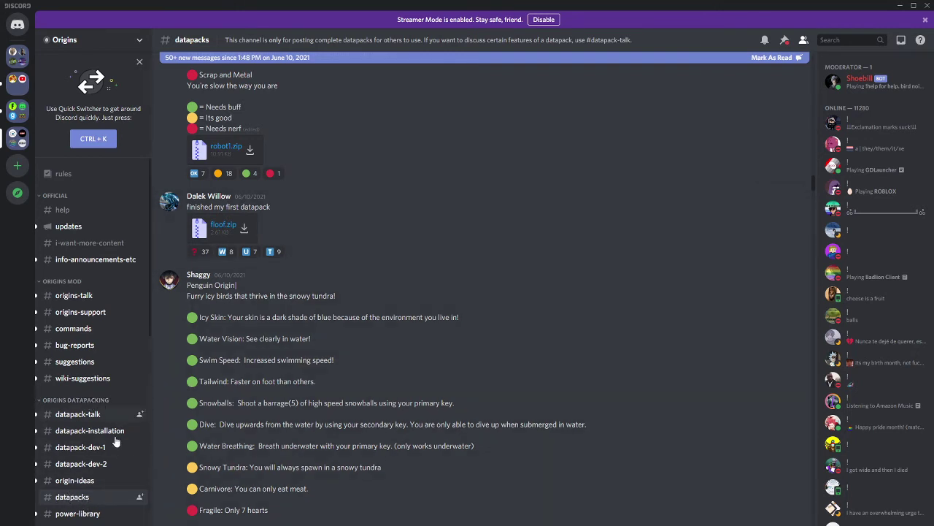
{"action": "scroll", "coordinate": [288, 327], "scroll_direction": "up", "scroll_amount": 3}
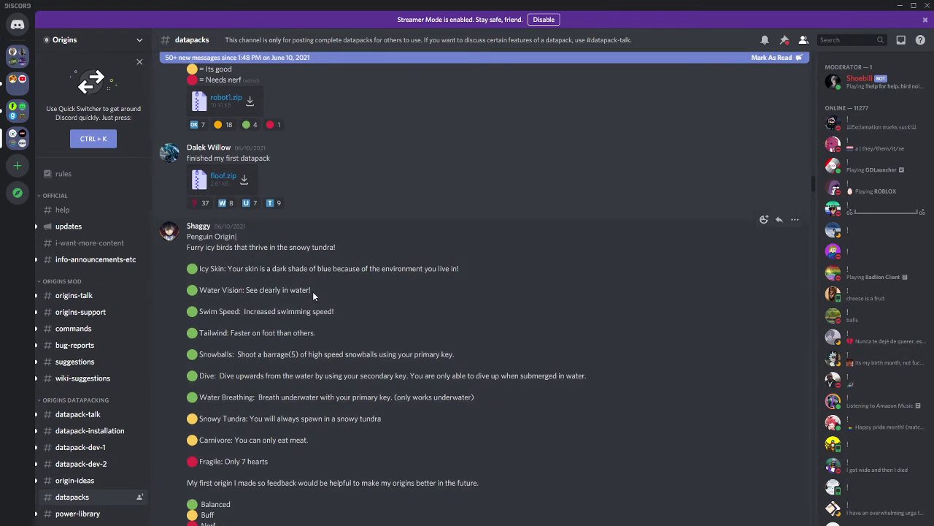
{"action": "scroll", "coordinate": [277, 248], "scroll_direction": "up", "scroll_amount": 10}
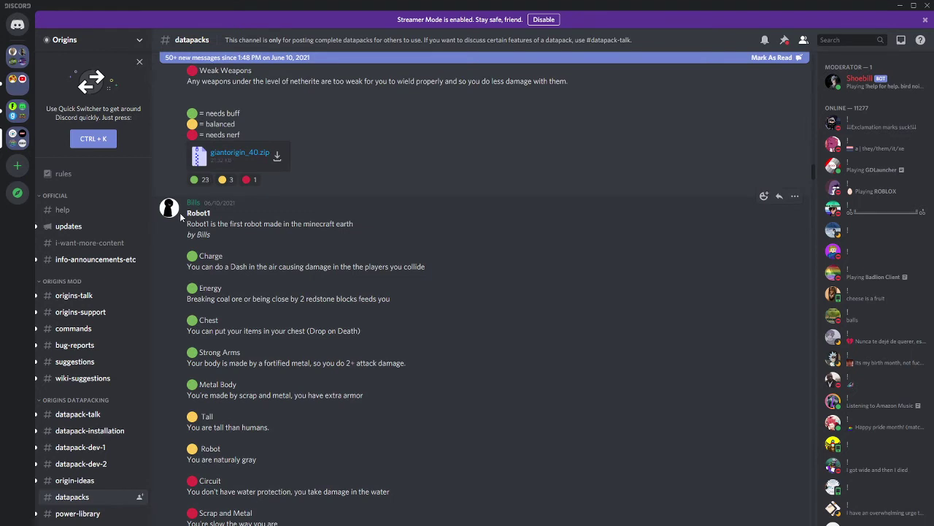
{"action": "left_click_drag", "start_coordinate": [184, 207], "coordinate": [454, 356]}
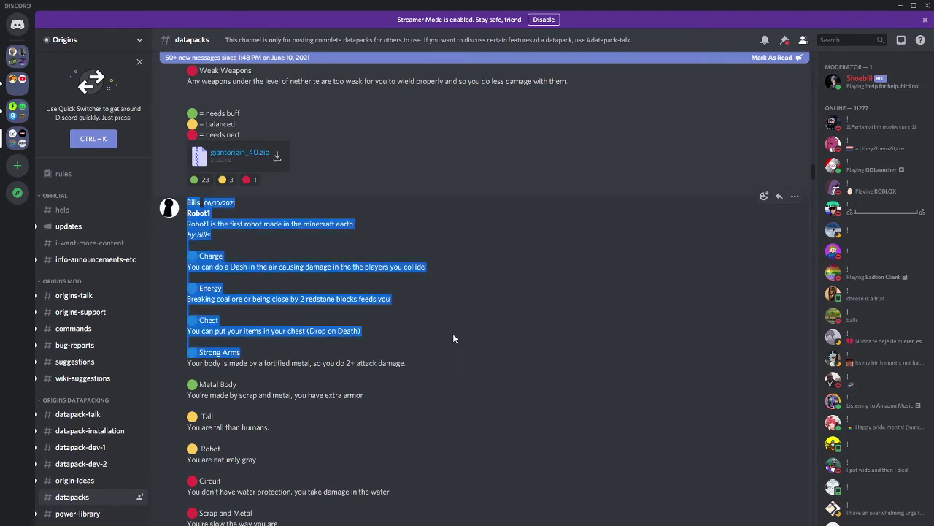
{"action": "left_click", "coordinate": [444, 340]}
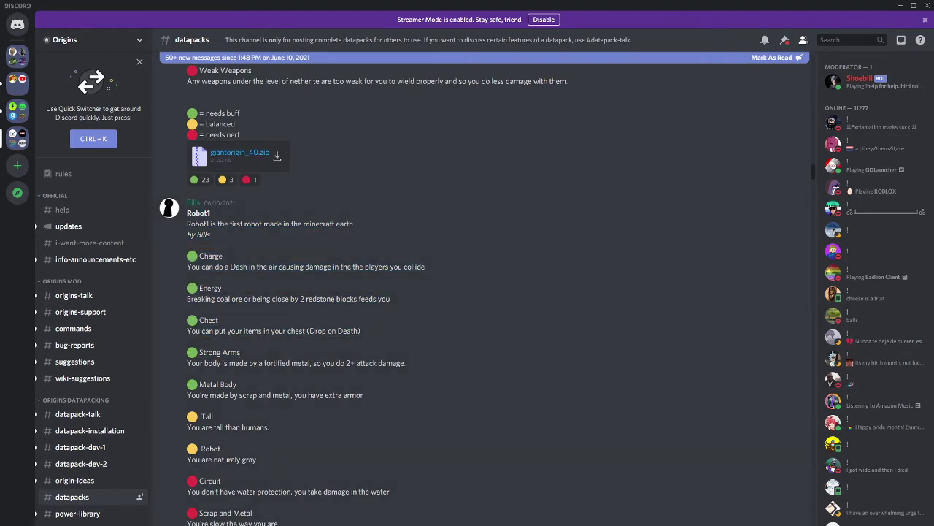
Step: Open a second File Explorer window via %appdata%, go to the Downloads folder and delete robot1.zip
{"action": "key", "text": "alt+Tab"}
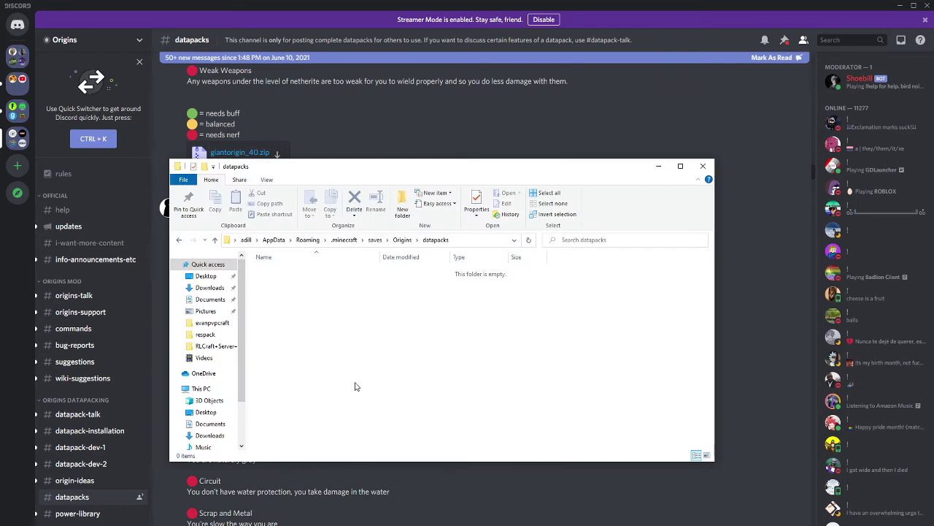
{"action": "key", "text": "super+r"}
{"action": "type", "text": "%appdata%"}
{"action": "key", "text": "Return"}
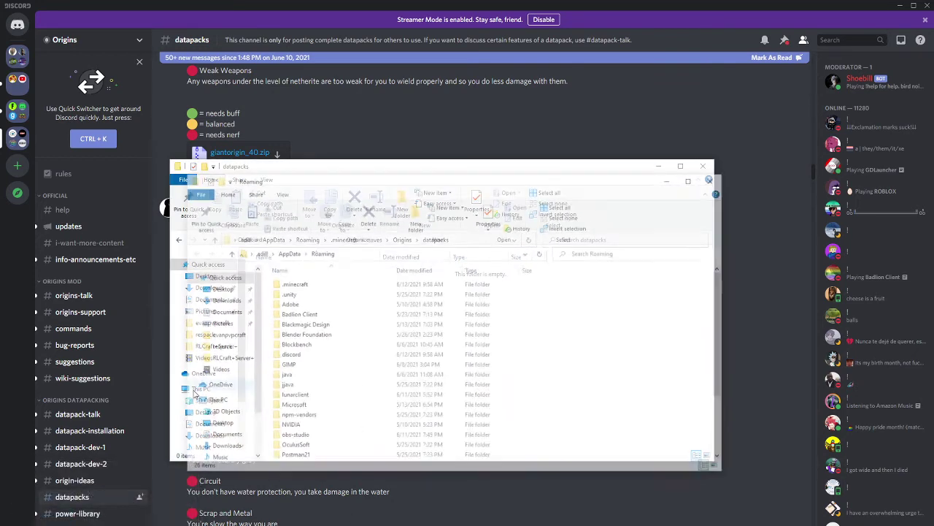
{"action": "left_click", "coordinate": [222, 300]}
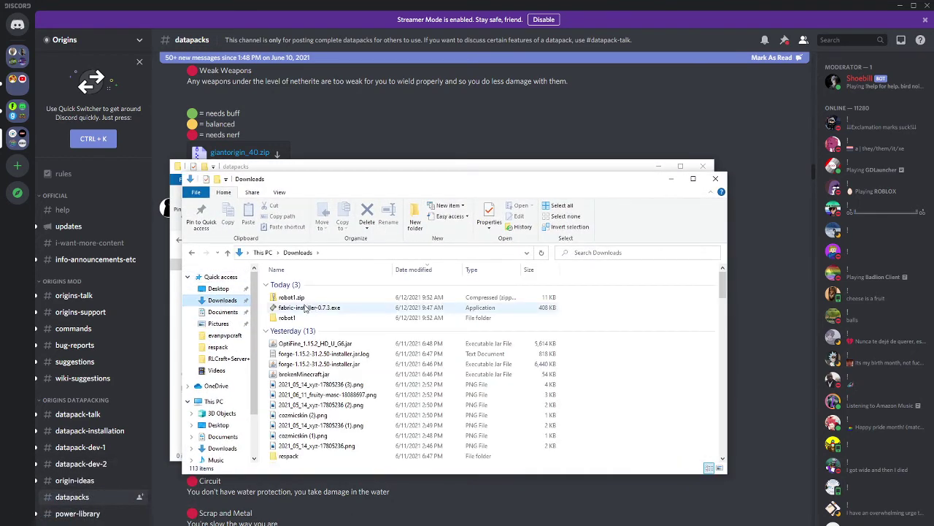
{"action": "right_click", "coordinate": [301, 300]}
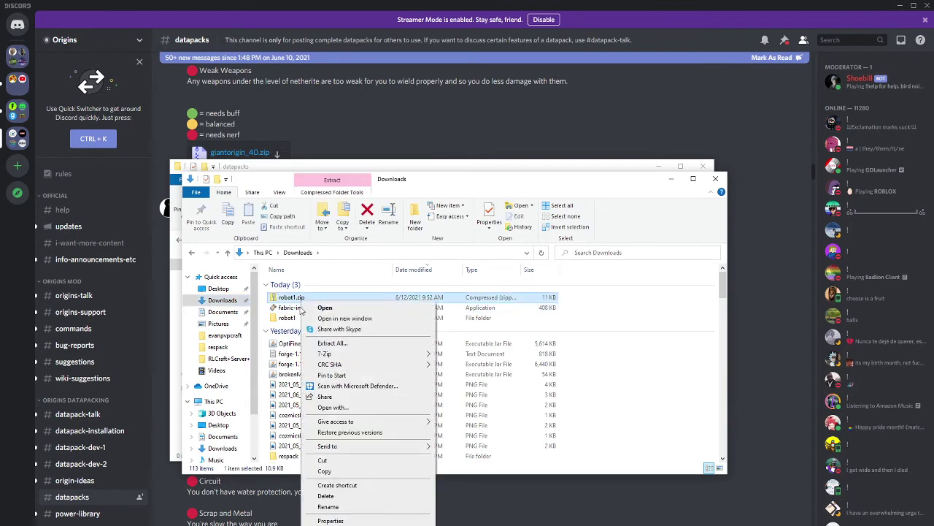
{"action": "left_click", "coordinate": [344, 496]}
Step: Move the extracted robot1 folder from Downloads into the Origins world's datapacks folder and close both folder windows
{"action": "left_click", "coordinate": [351, 311]}
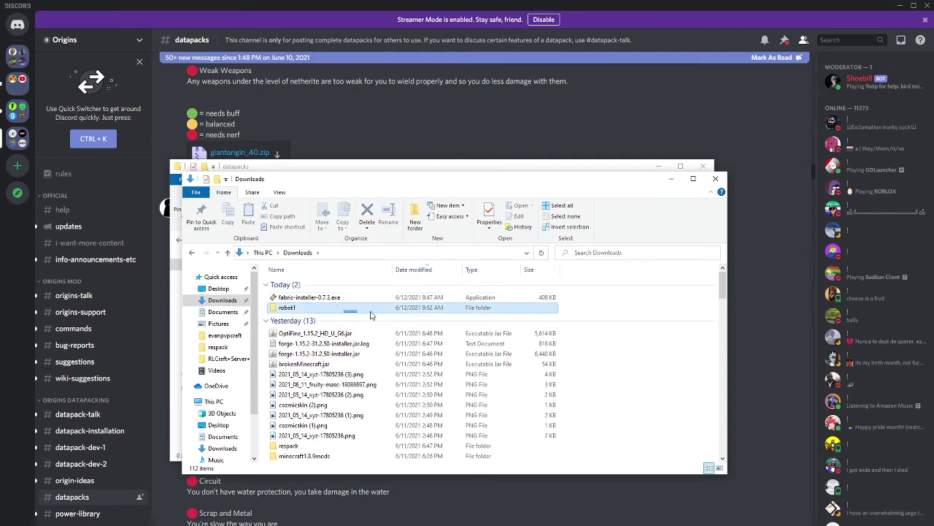
{"action": "left_click_drag", "start_coordinate": [370, 315], "coordinate": [513, 168]}
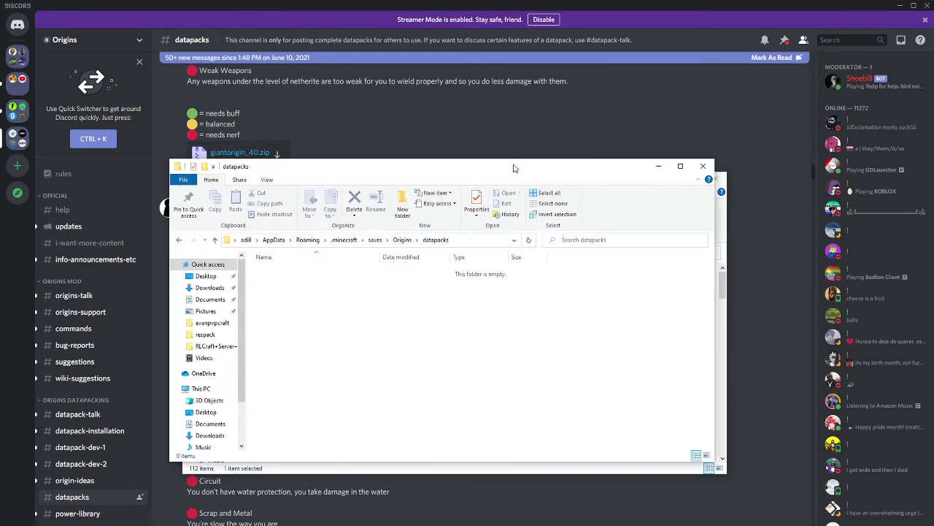
{"action": "key", "text": "ctrl+v"}
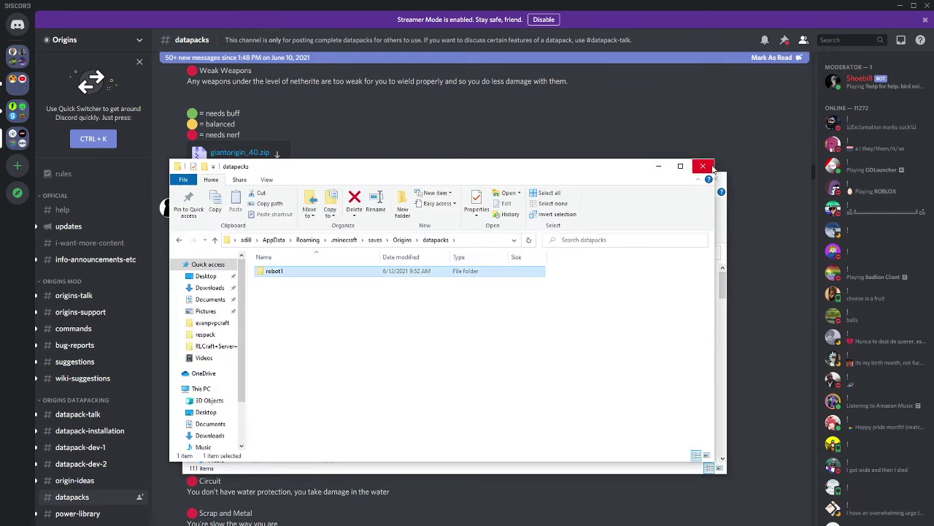
{"action": "left_click", "coordinate": [704, 166]}
{"action": "left_click", "coordinate": [714, 177]}
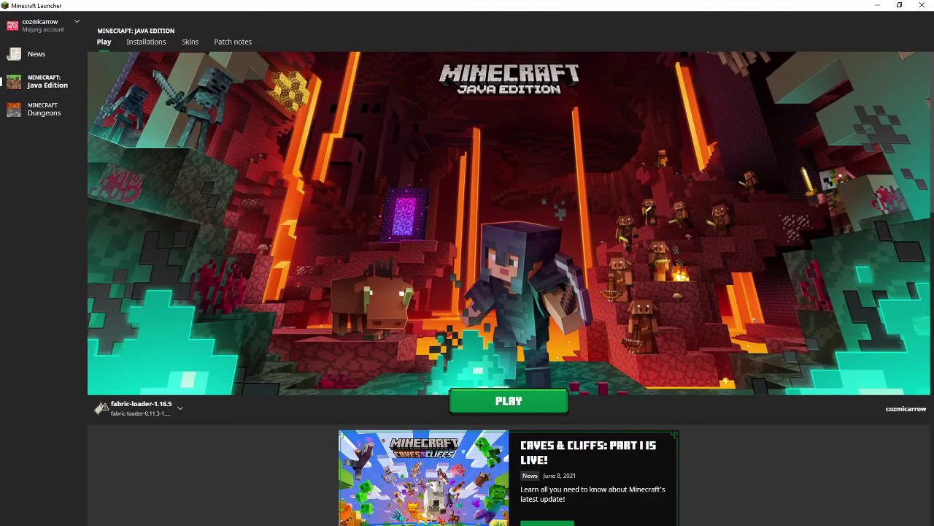
Step: Launch the fabric-loader-1.16.5 profile from the Minecraft Launcher, maximize the game and enter the Origins singleplayer world
{"action": "left_click", "coordinate": [482, 407]}
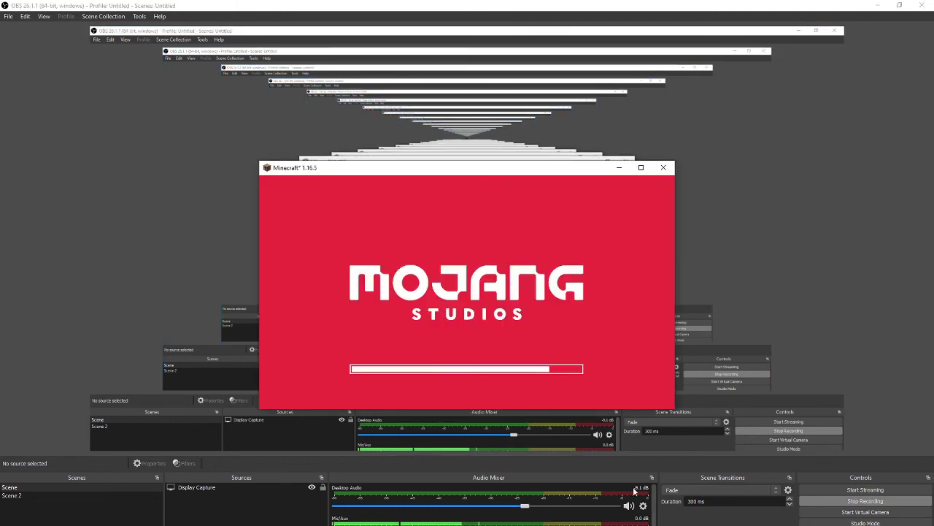
{"action": "left_click", "coordinate": [641, 167]}
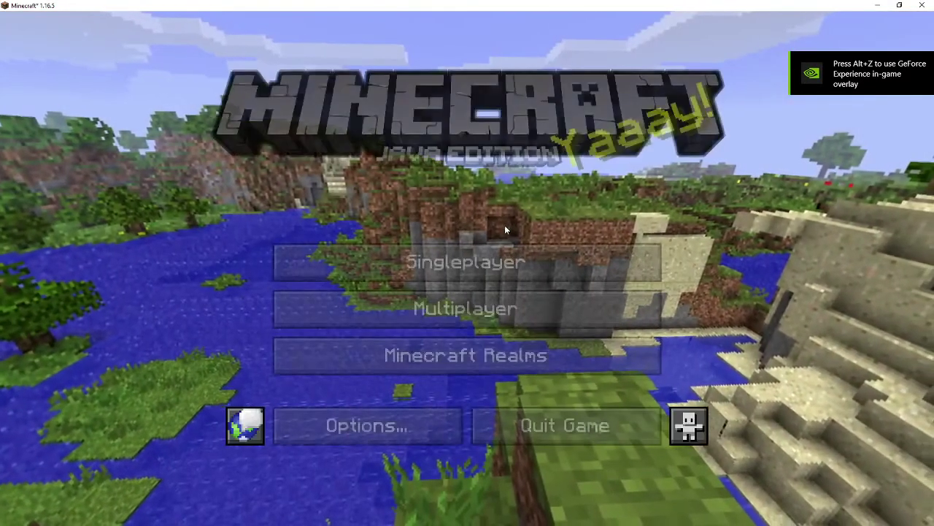
{"action": "left_click", "coordinate": [498, 246]}
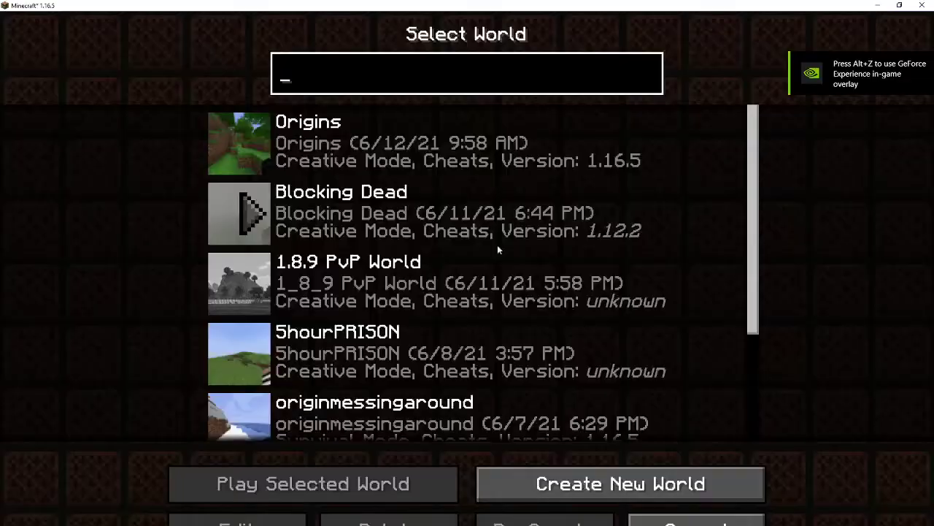
{"action": "left_click", "coordinate": [270, 159]}
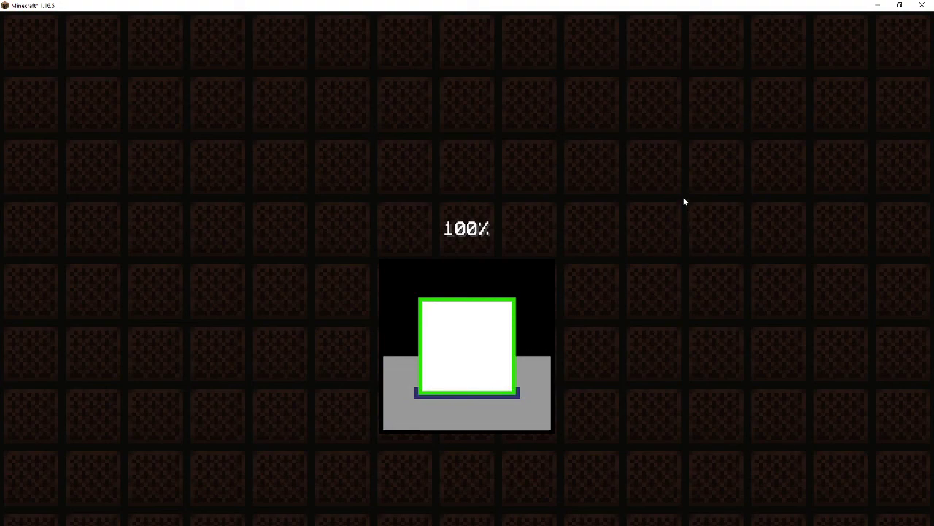
Step: Find the Orb of Origin in the creative inventory by searching for "orb" and place it in the first hotbar slot
{"action": "key", "text": "e"}
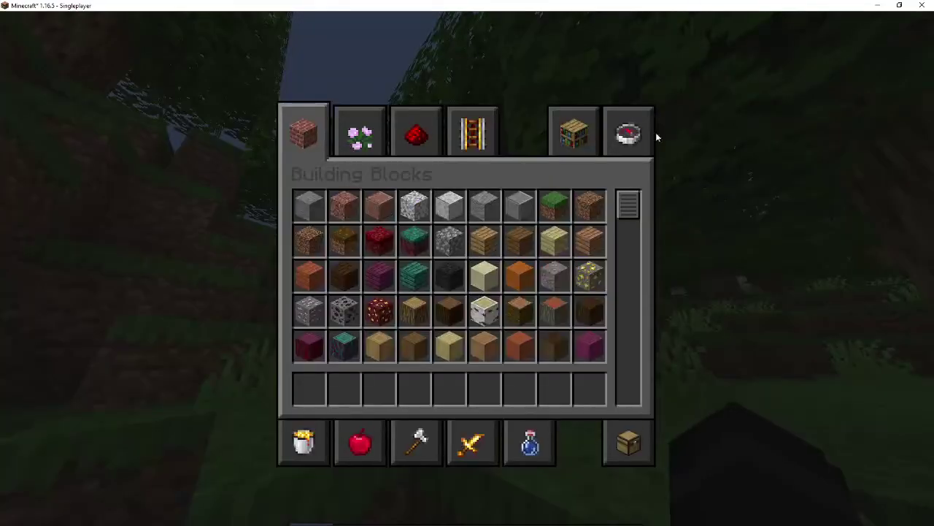
{"action": "left_click", "coordinate": [642, 117]}
{"action": "type", "text": "orb"}
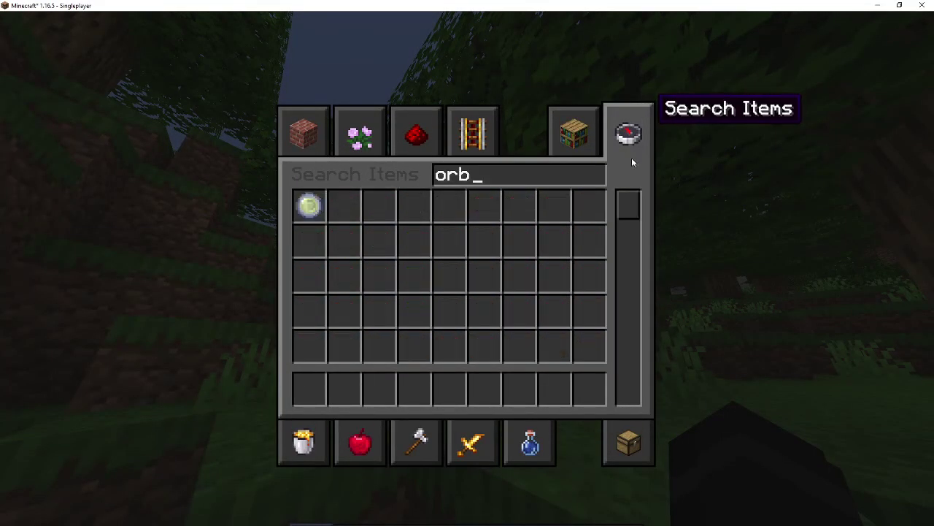
{"action": "key", "text": "ctrl+a"}
{"action": "left_click", "coordinate": [309, 206]}
{"action": "left_click", "coordinate": [309, 390]}
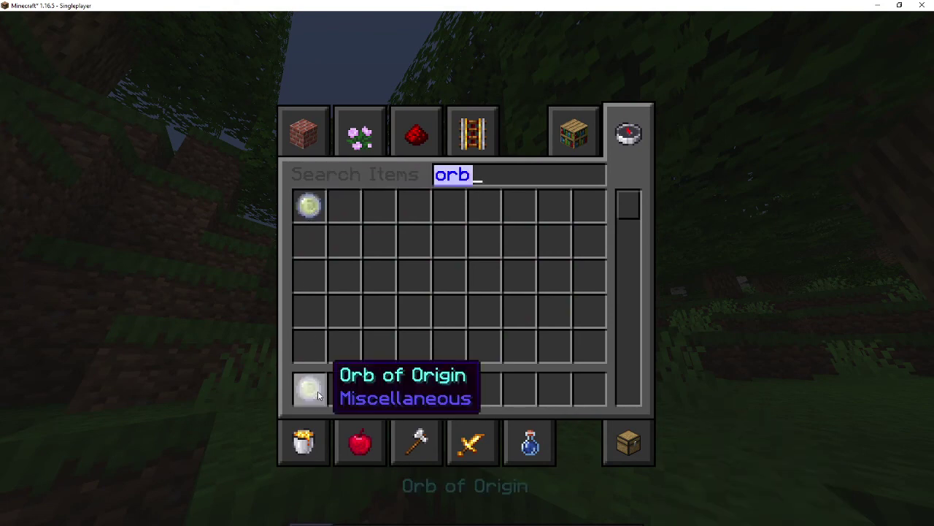
{"action": "key", "text": "Escape"}
Step: Use the Orb of Origin, browse the origin chooser to Robot1 and read through its powers
{"action": "right_click", "coordinate": [467, 263]}
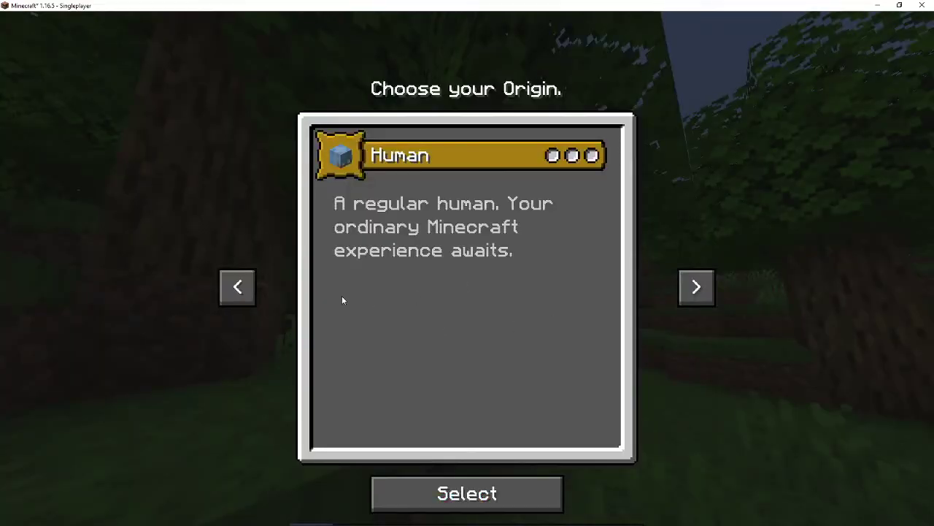
{"action": "left_click", "coordinate": [251, 286]}
{"action": "left_click", "coordinate": [252, 287]}
{"action": "left_click", "coordinate": [252, 289]}
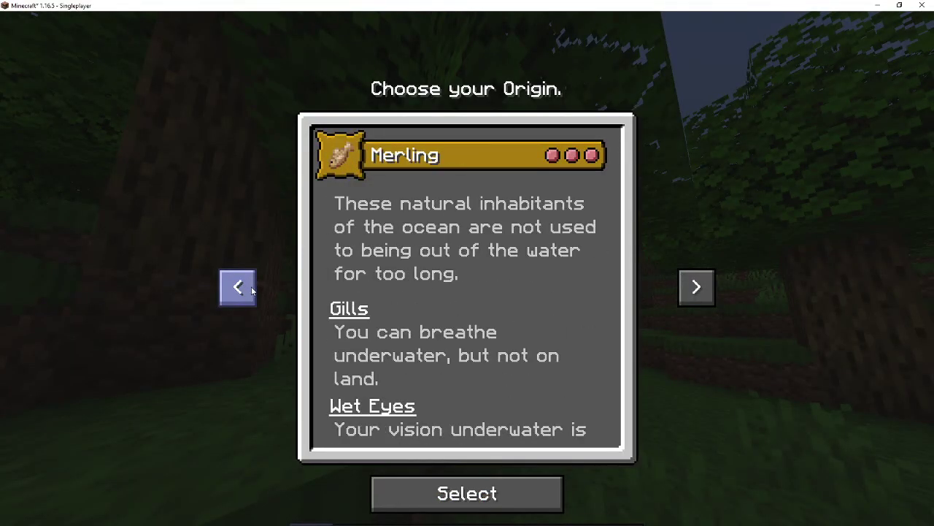
{"action": "left_click", "coordinate": [252, 289]}
{"action": "scroll", "coordinate": [348, 191], "scroll_direction": "down", "scroll_amount": 4}
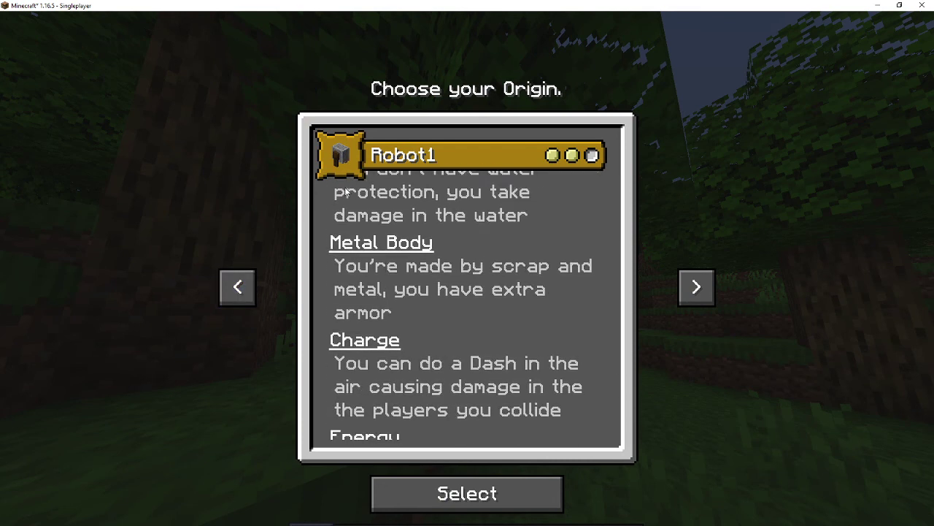
{"action": "scroll", "coordinate": [347, 187], "scroll_direction": "down", "scroll_amount": 6}
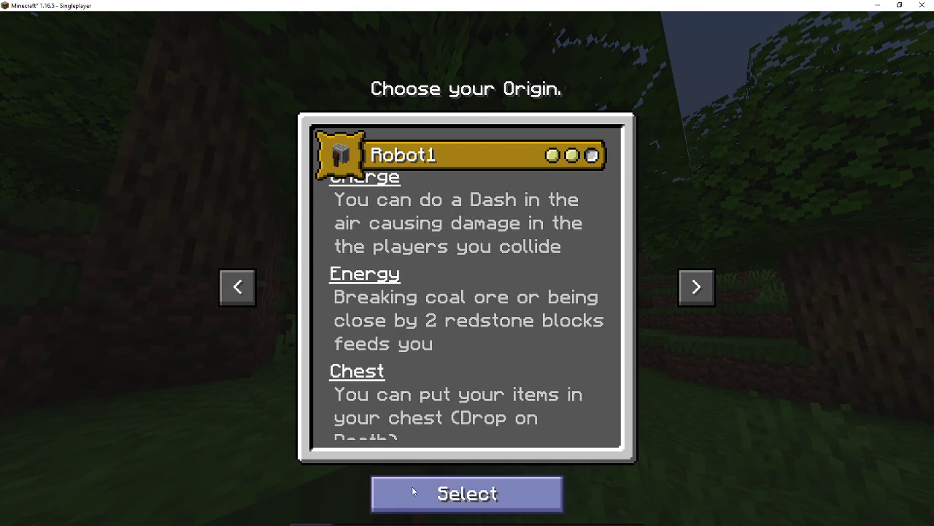